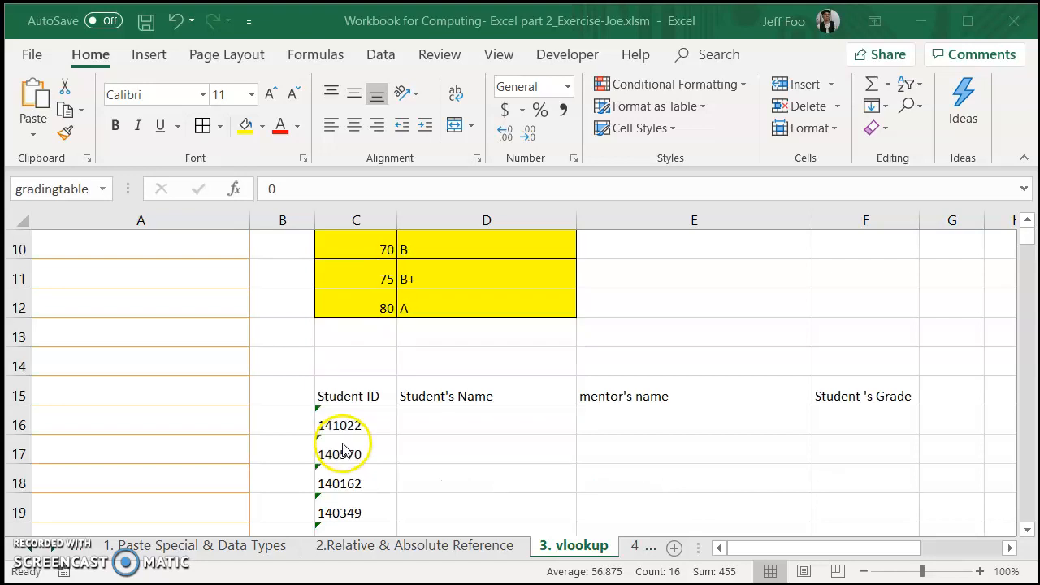
- Look over the student table on the vlookup sheet, from the Student ID list to the empty name, mentor and grade columns
scroll(484, 425, "down", 4)
scroll(473, 419, "up", 3)
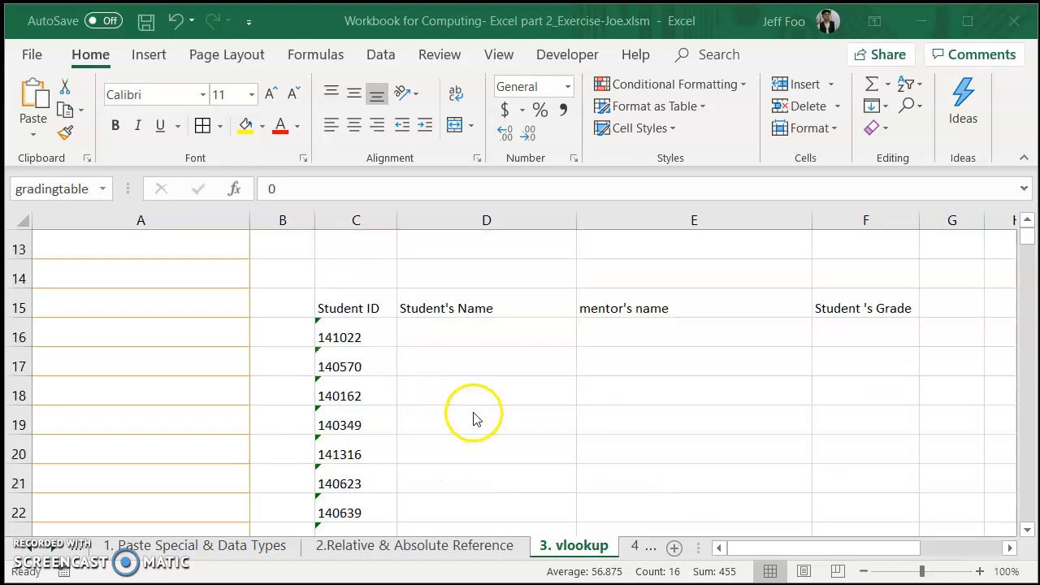
left_click(470, 328)
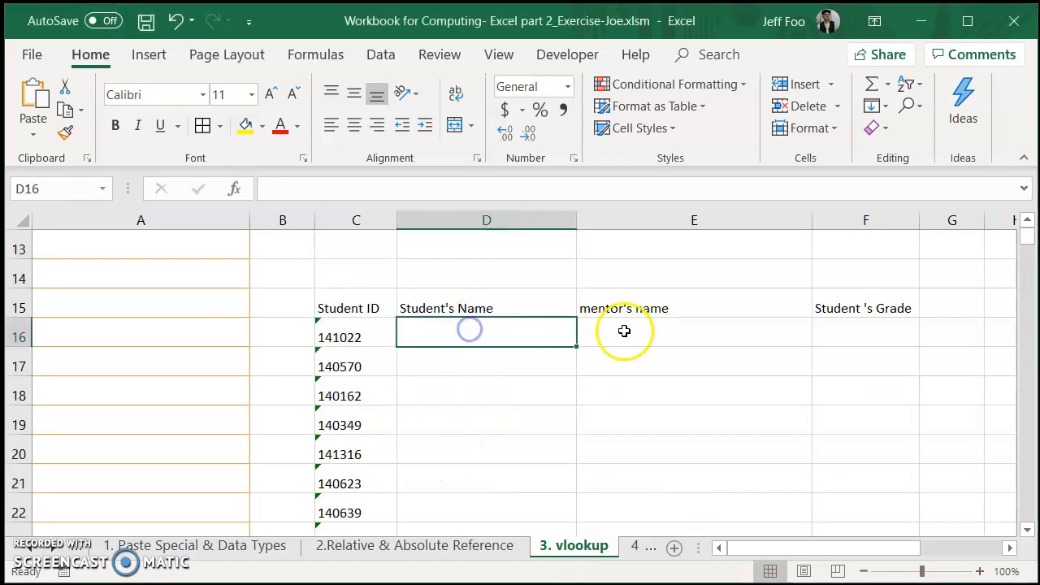
left_click(671, 335)
left_click(860, 322)
scroll(544, 468, "down", 6)
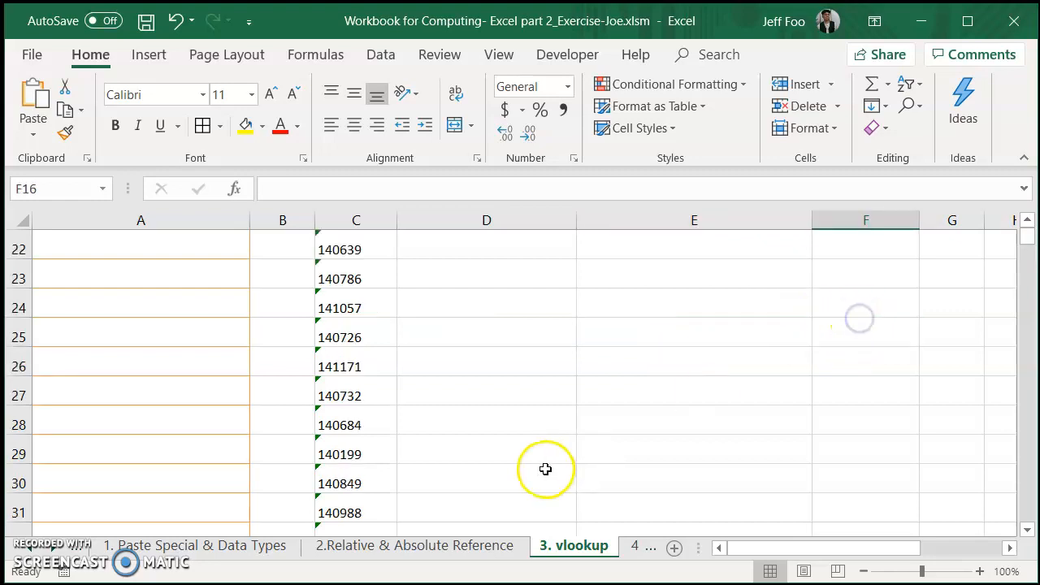
scroll(544, 464, "up", 8)
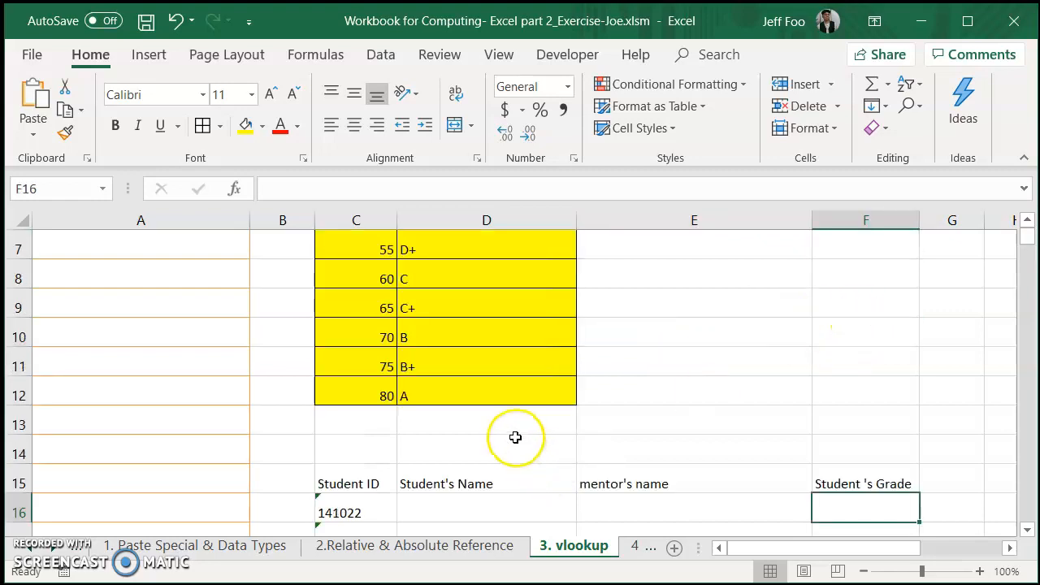
- Apply all borders to the student table in C15:F35
left_click(361, 479)
scroll(759, 458, "down", 3)
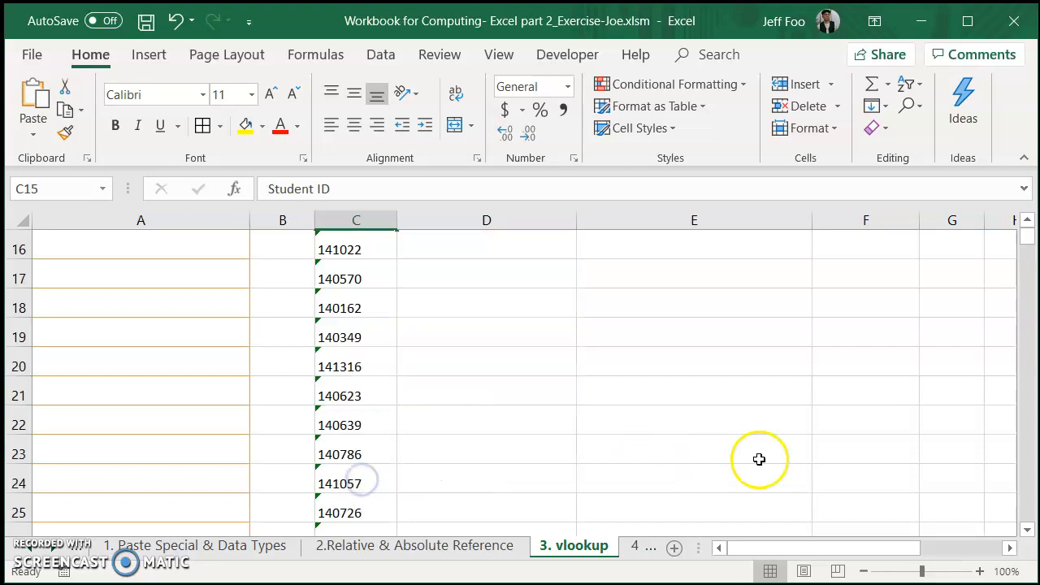
scroll(753, 467, "down", 2)
scroll(753, 467, "down", 3)
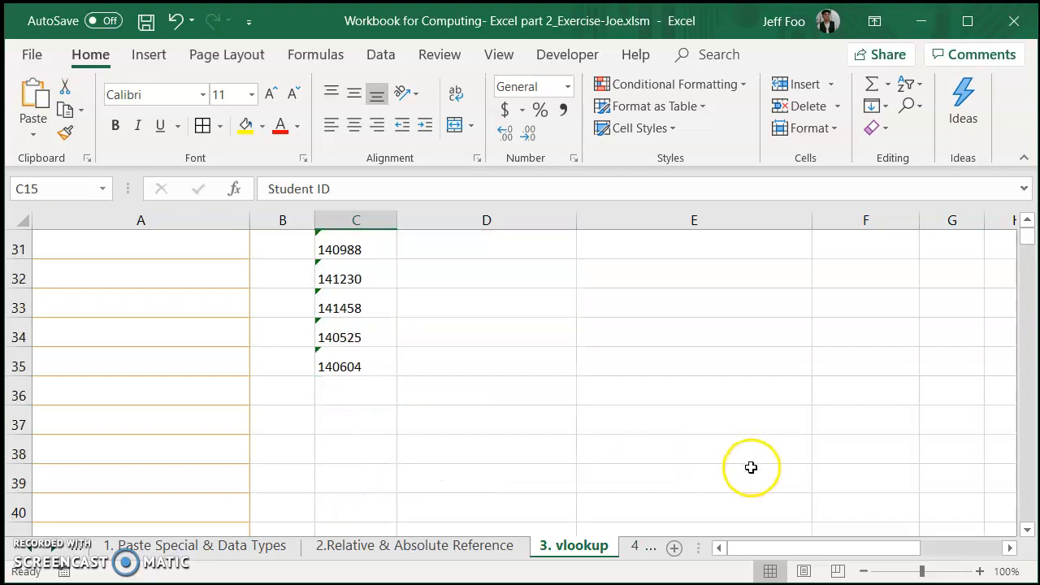
left_click(850, 361, "shift")
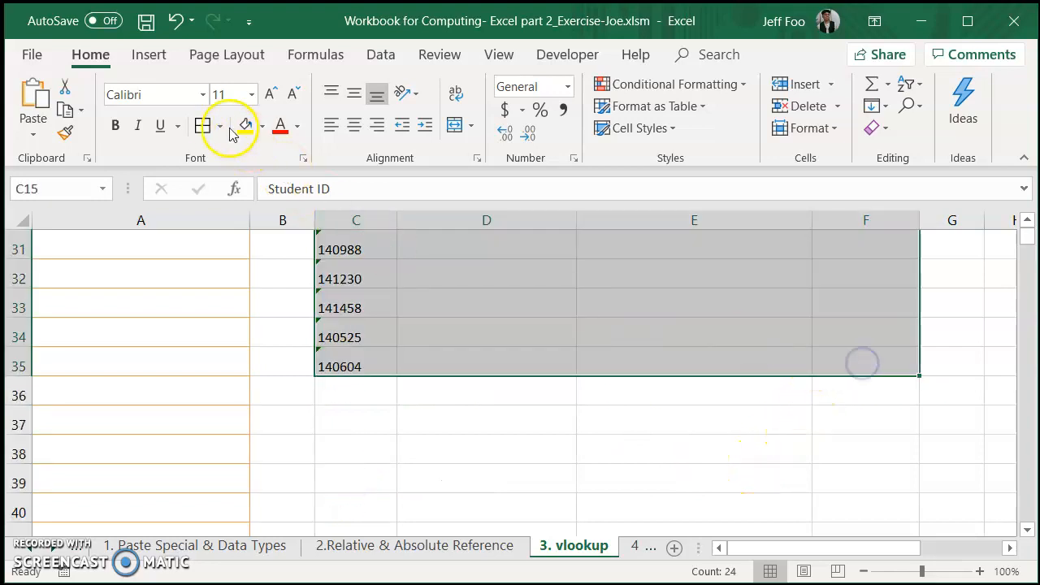
left_click(204, 125)
- Make the student table's header row C15:F15 bold and fill it with light grey
left_click(340, 387)
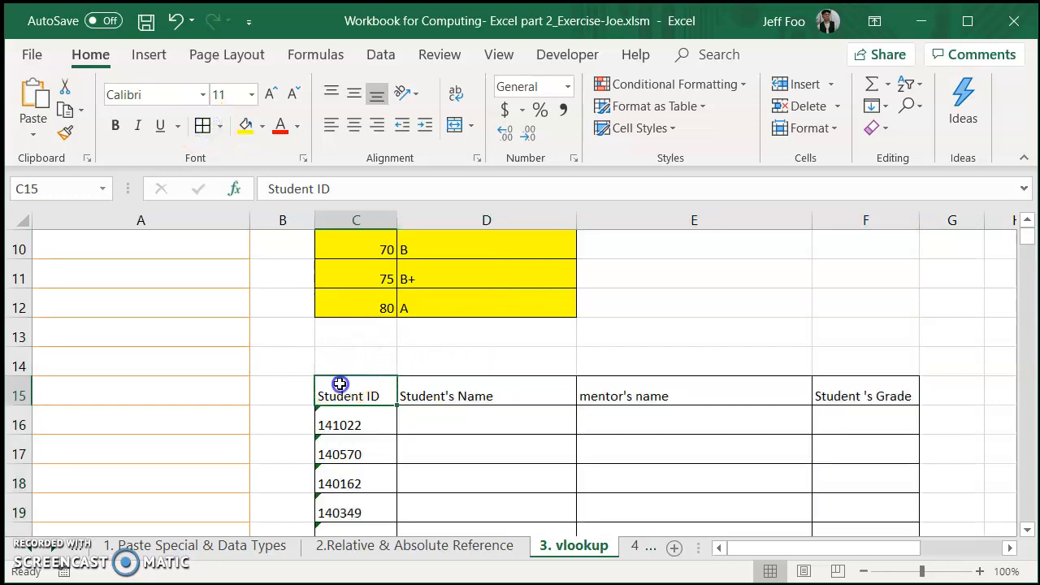
left_click(858, 393, "shift")
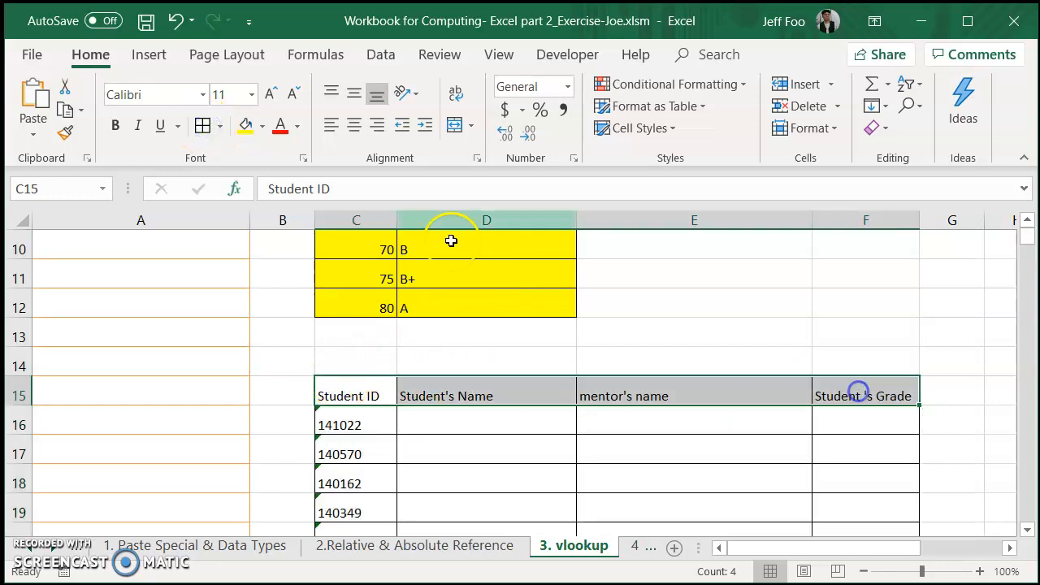
key("ctrl+b")
left_click(262, 128)
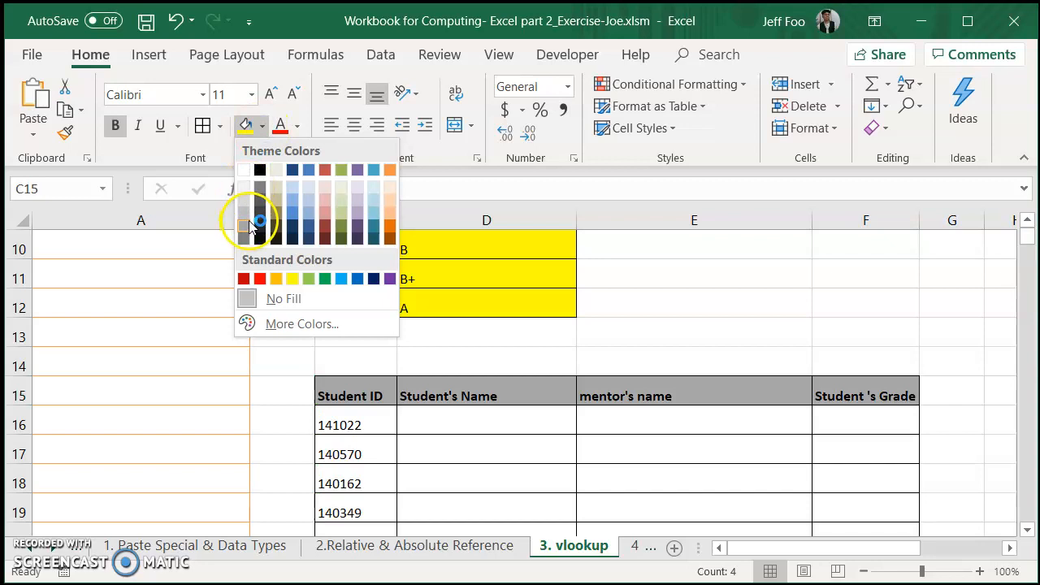
left_click(247, 210)
- Fill the student IDs in C16:C35 with the same light grey as the header row
left_click(344, 423)
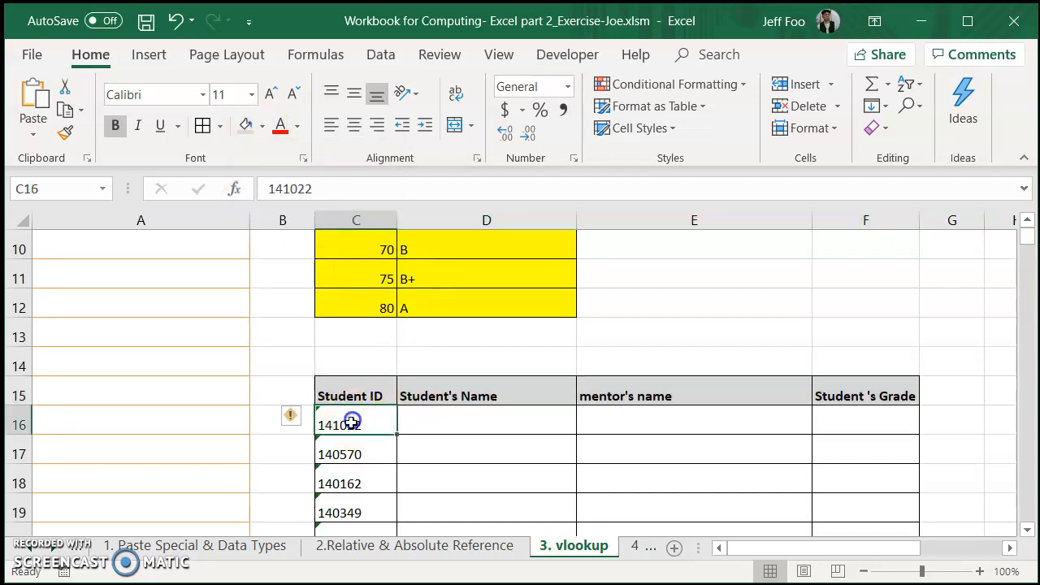
scroll(351, 439, "down", 8)
left_click(364, 274, "shift")
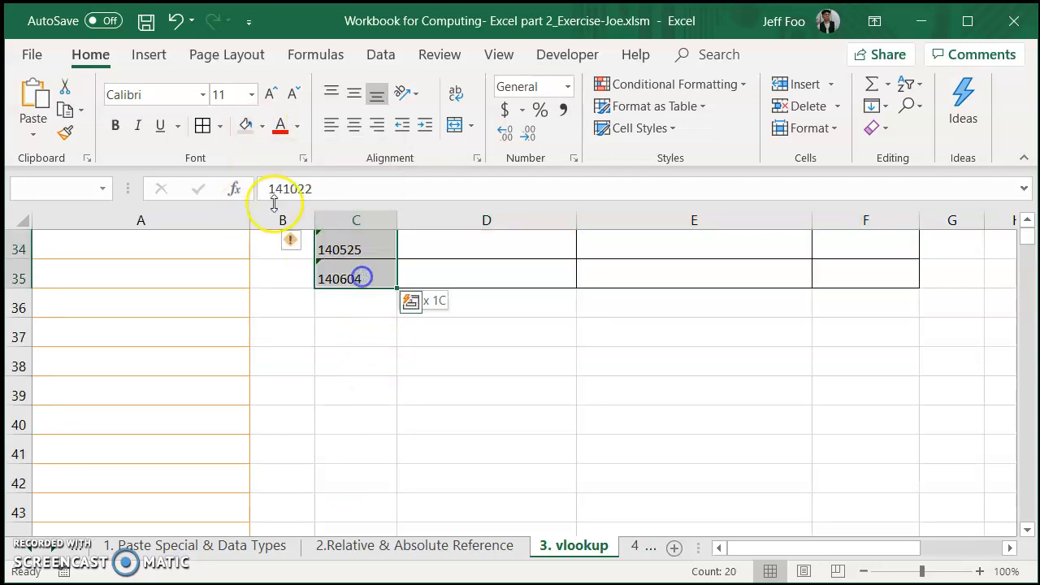
left_click(243, 123)
scroll(297, 222, "up", 8)
scroll(474, 464, "up", 2)
scroll(471, 423, "down", 2)
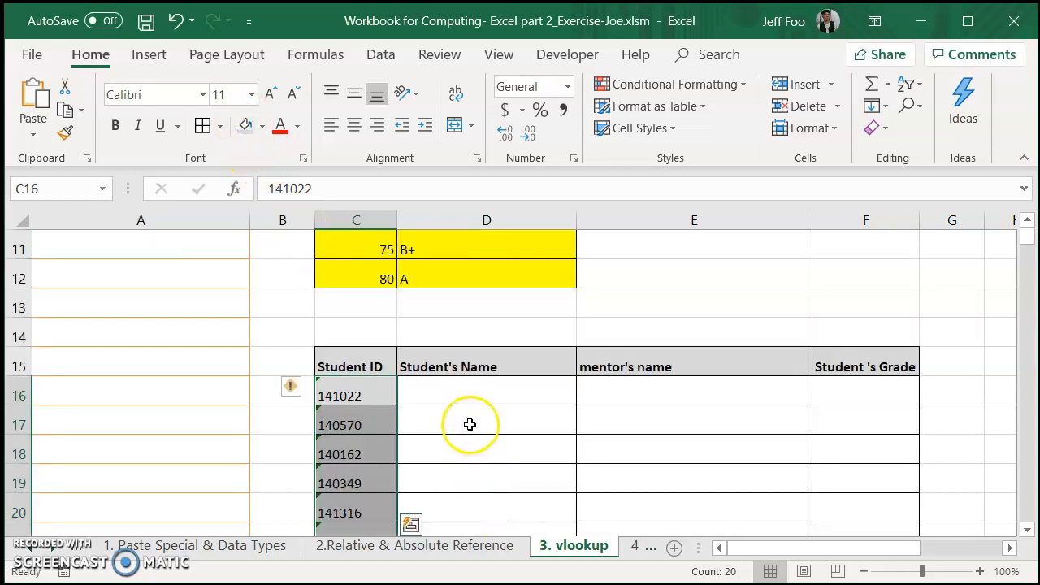
left_click(476, 393)
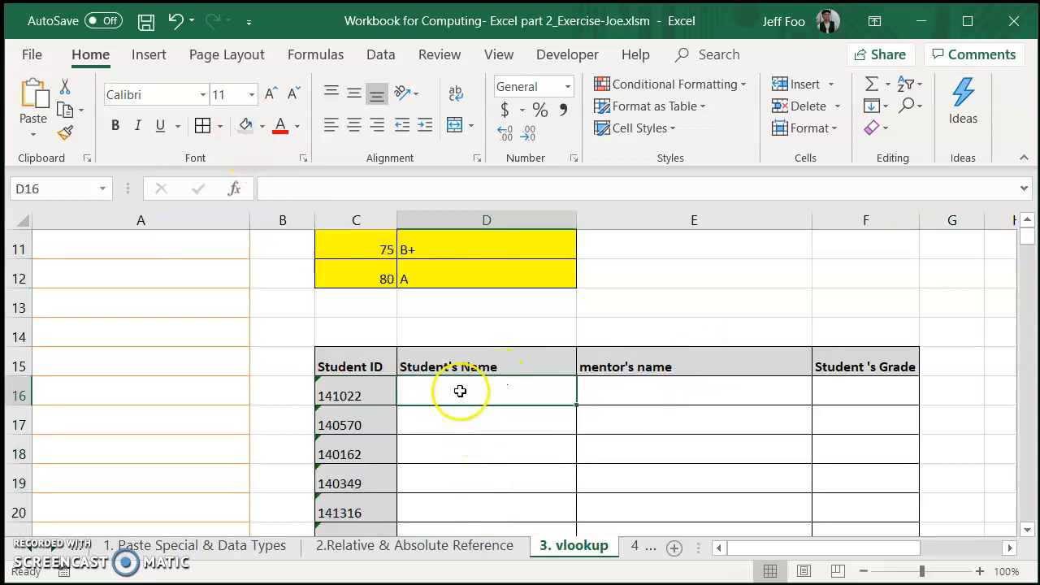
left_click(653, 388)
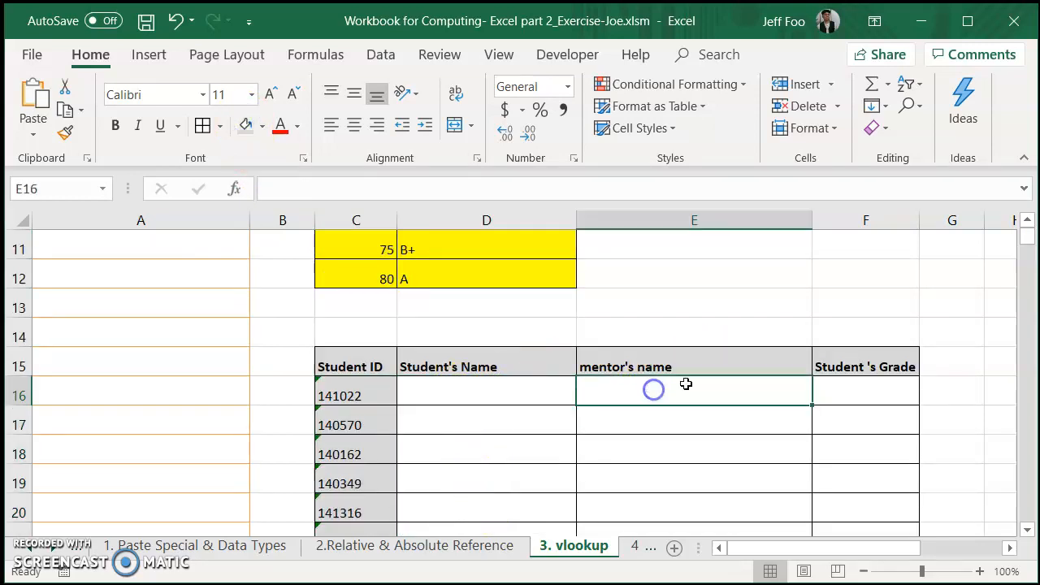
left_click(859, 389)
left_click(509, 392)
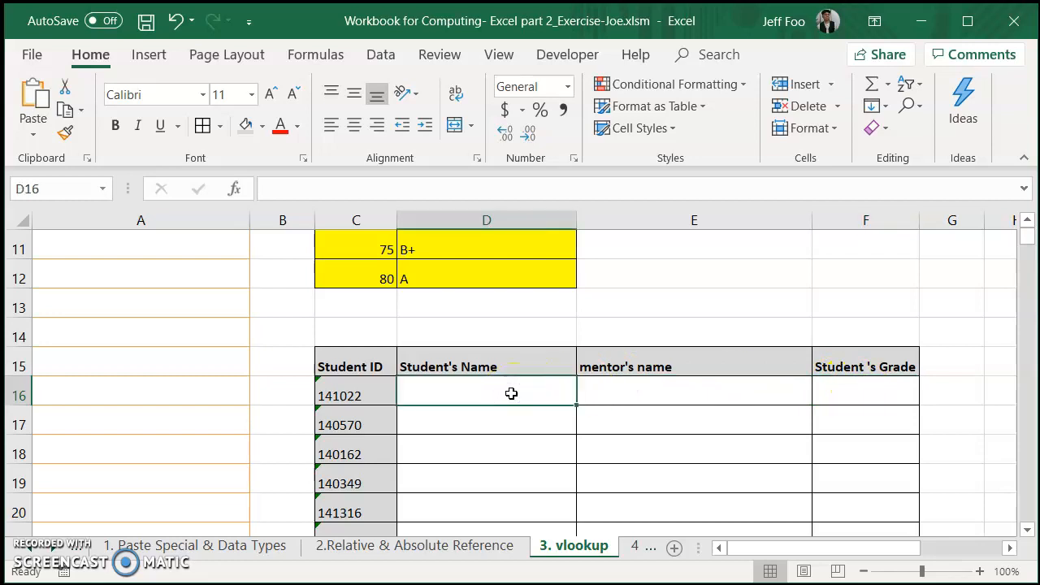
type("=VLOOK")
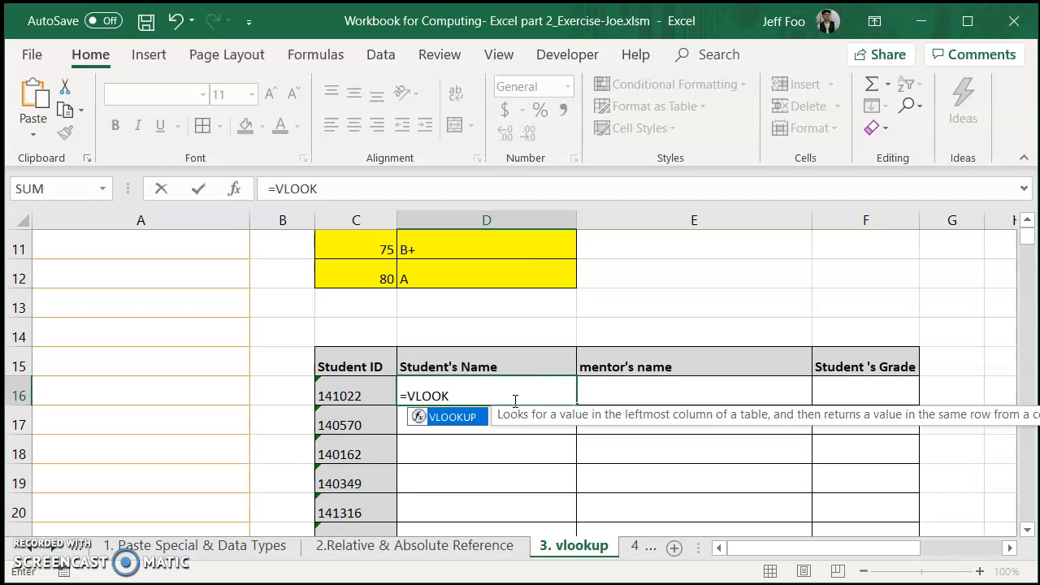
key("BackSpace")
key("BackSpace")
key("BackSpace")
key("BackSpace")
key("BackSpace")
key("BackSpace")
key("Escape")
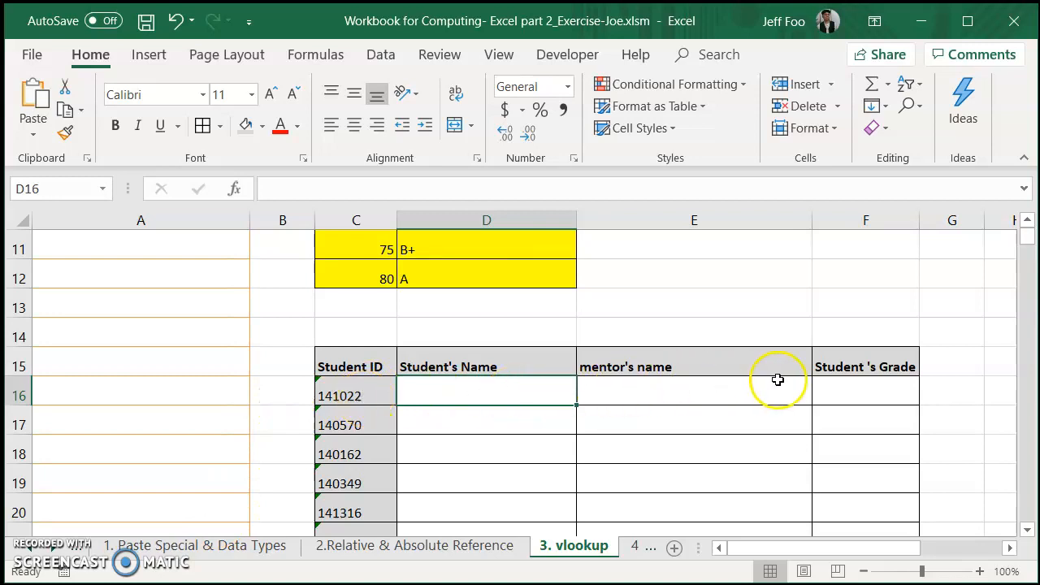
- Examine the column headings and first records of the student data on the "1. Paste Special & Data Types" sheet
left_click(191, 547)
left_click_drag(813, 536, 760, 546)
left_click(531, 277)
left_click(662, 276)
left_click(756, 276)
left_click(798, 273)
left_click_drag(771, 552, 731, 559)
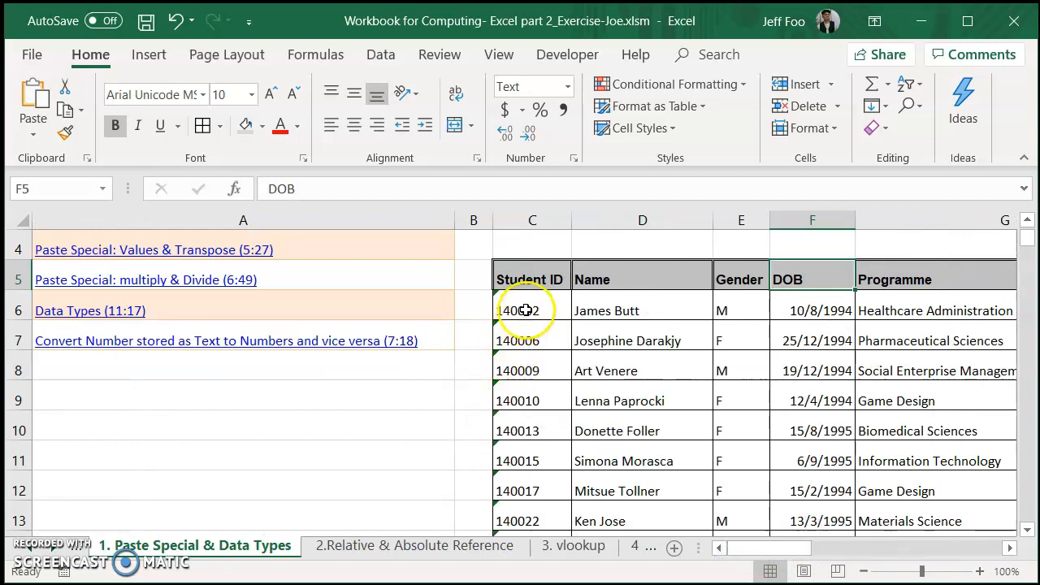
left_click_drag(532, 279, 875, 272)
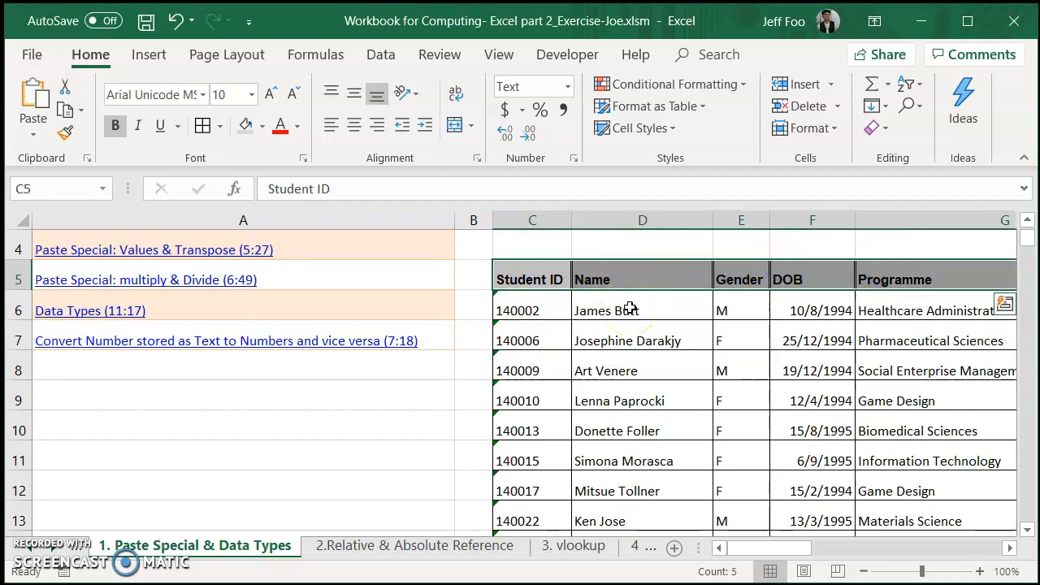
left_click_drag(533, 306, 590, 396)
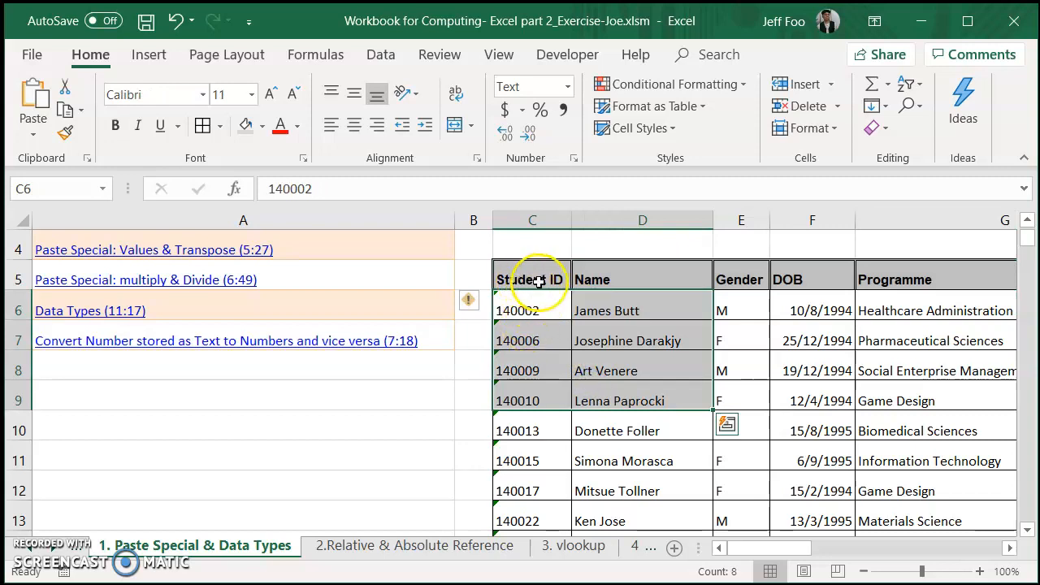
left_click_drag(531, 309, 928, 310)
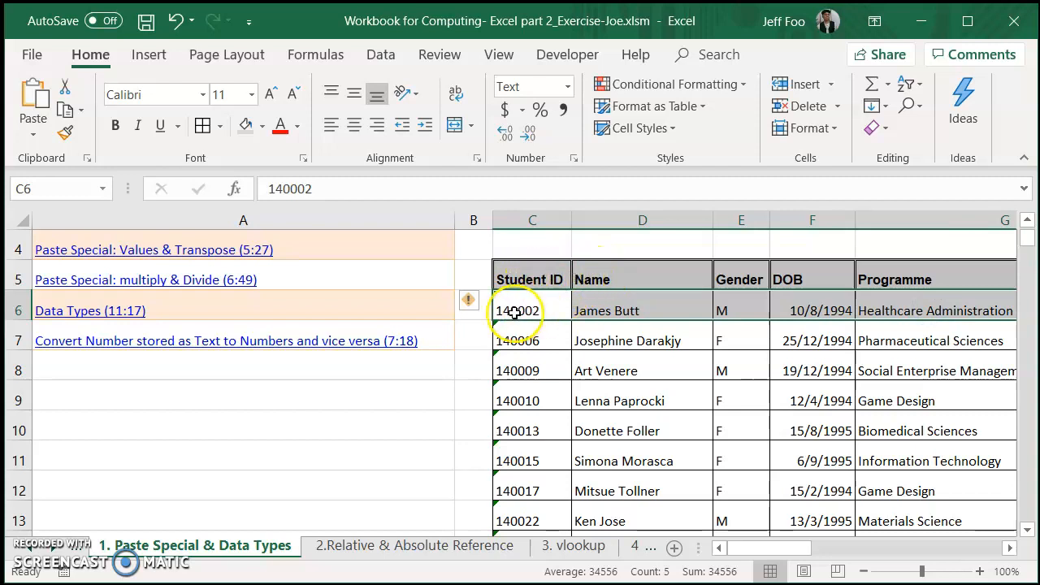
left_click(520, 368)
- Name all student records in C6:T505, without the header row, as studentdata
left_click(528, 309)
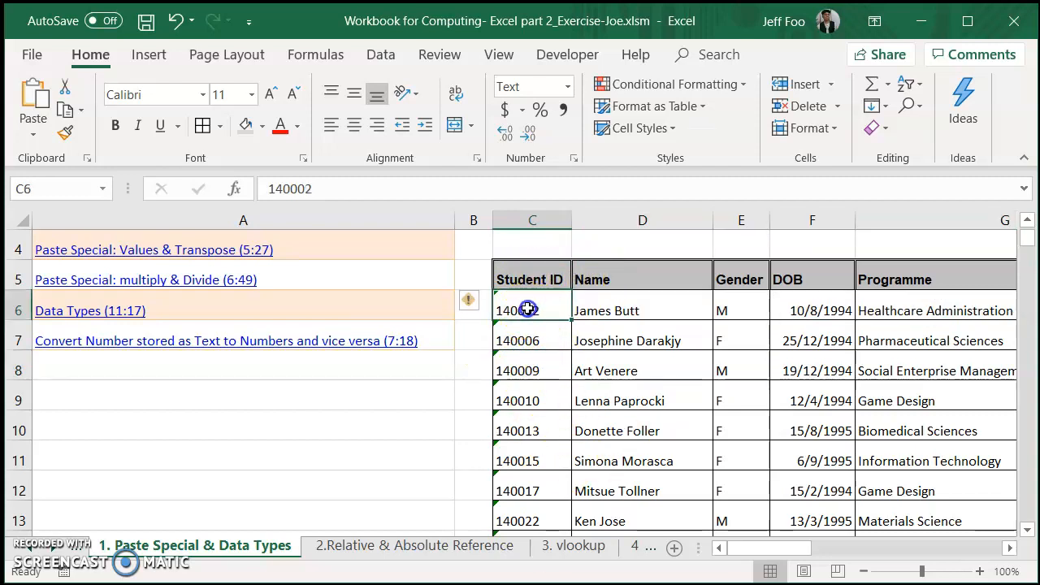
left_click_drag(528, 309, 577, 309)
left_click_drag(707, 304, 800, 479)
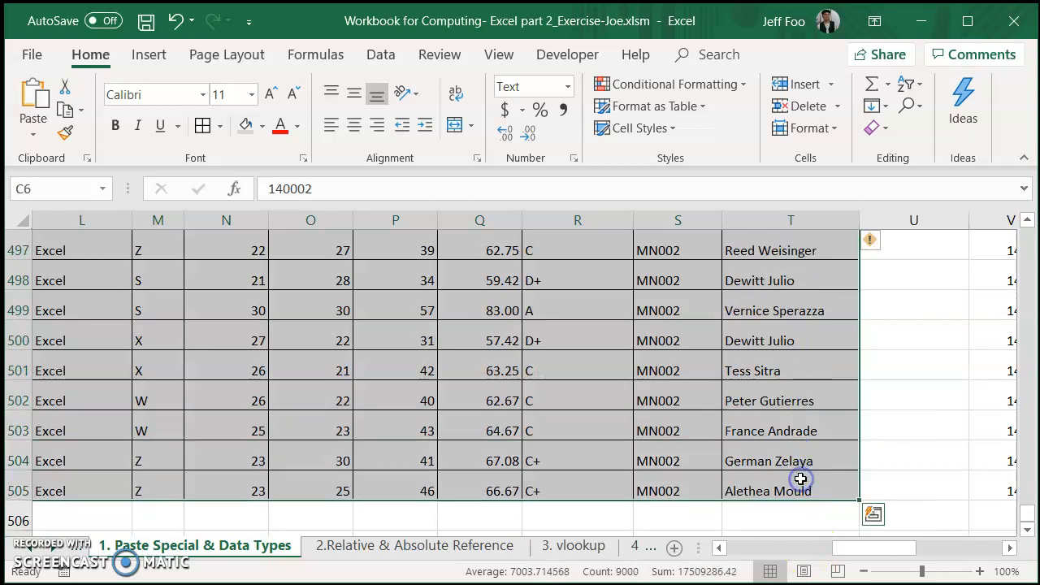
left_click_drag(864, 551, 762, 555)
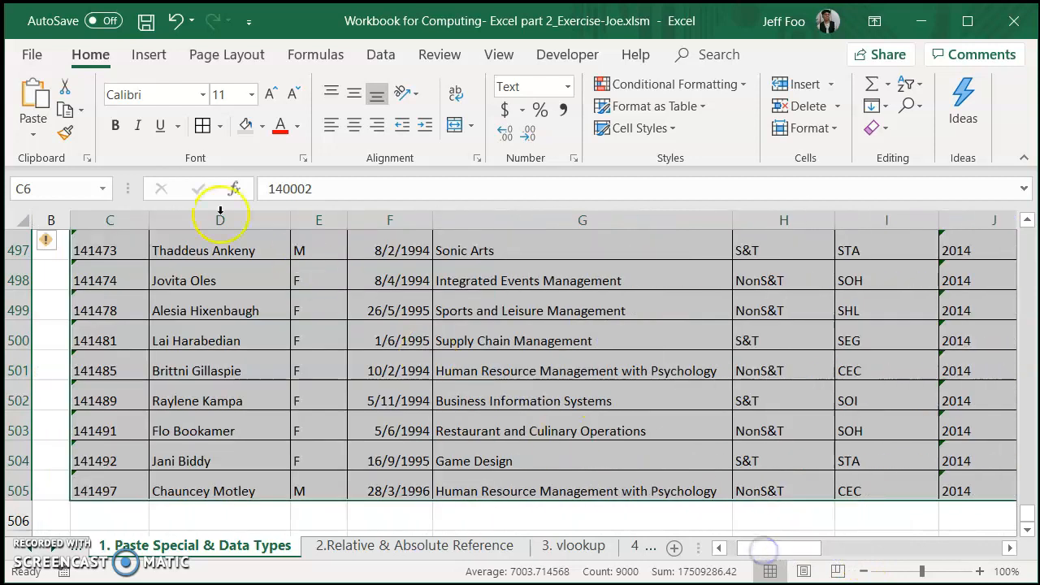
left_click(52, 188)
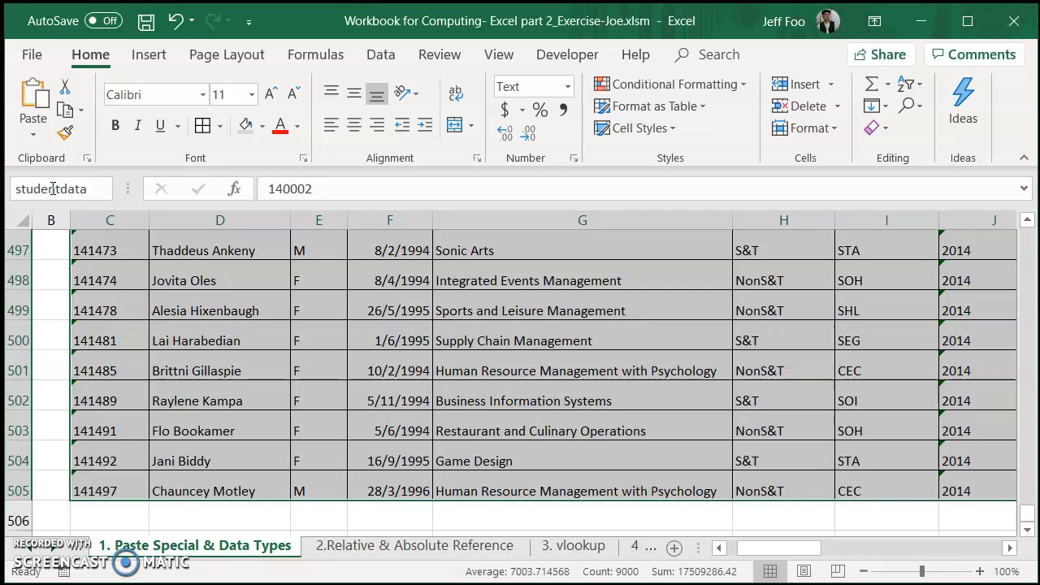
left_click(100, 220)
key("Return")
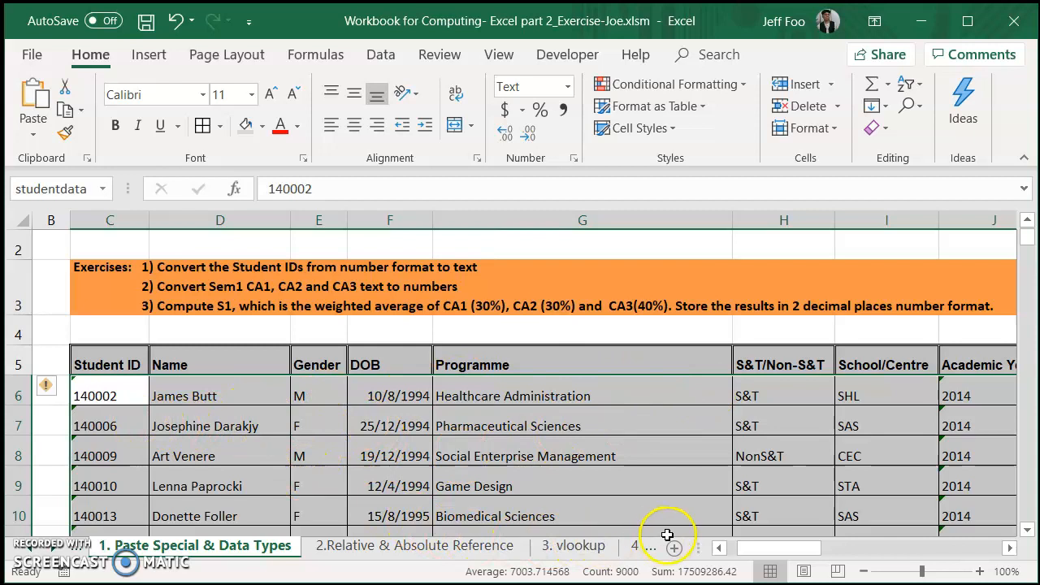
- Compare the first Student ID on the vlookup sheet with the Student ID and Name columns of the student data
left_click(576, 543)
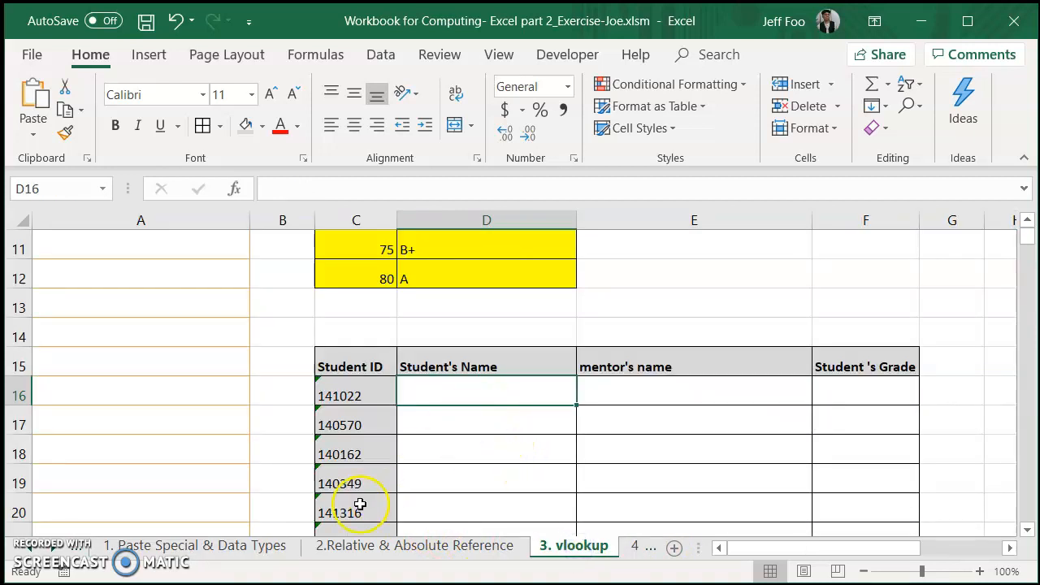
left_click(351, 394)
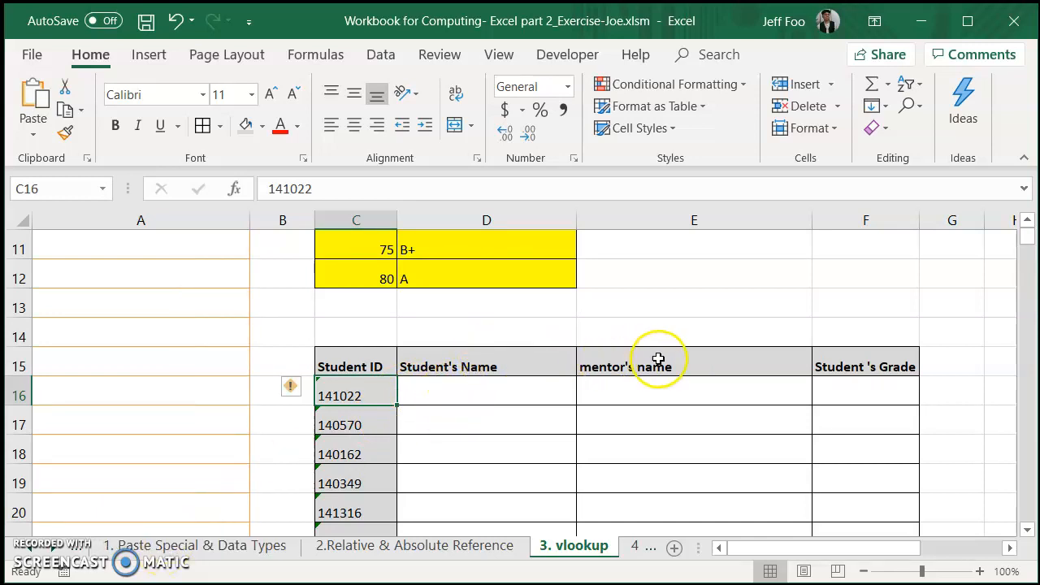
left_click(169, 555)
key("ctrl+a")
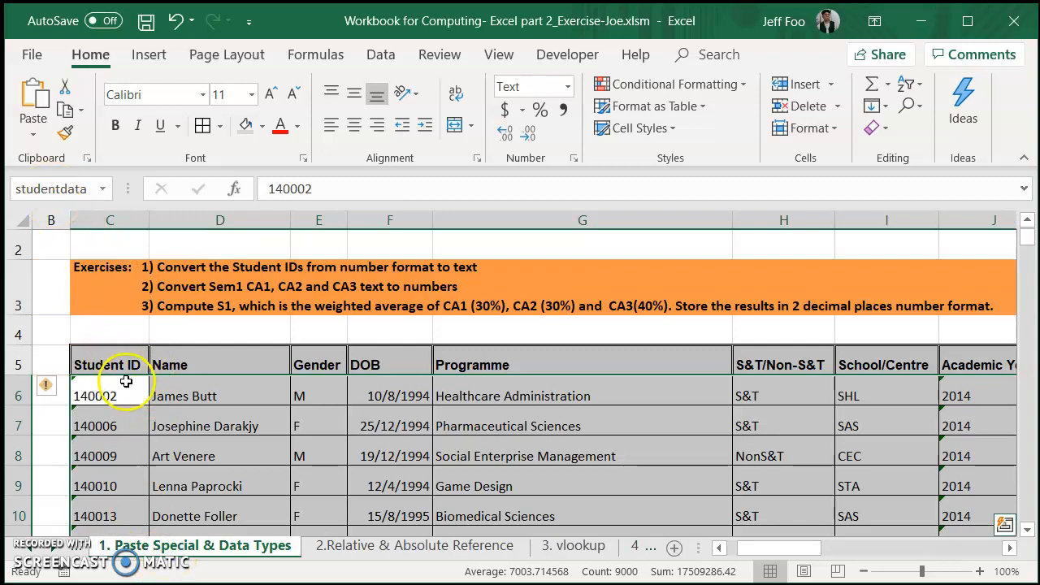
left_click(204, 363)
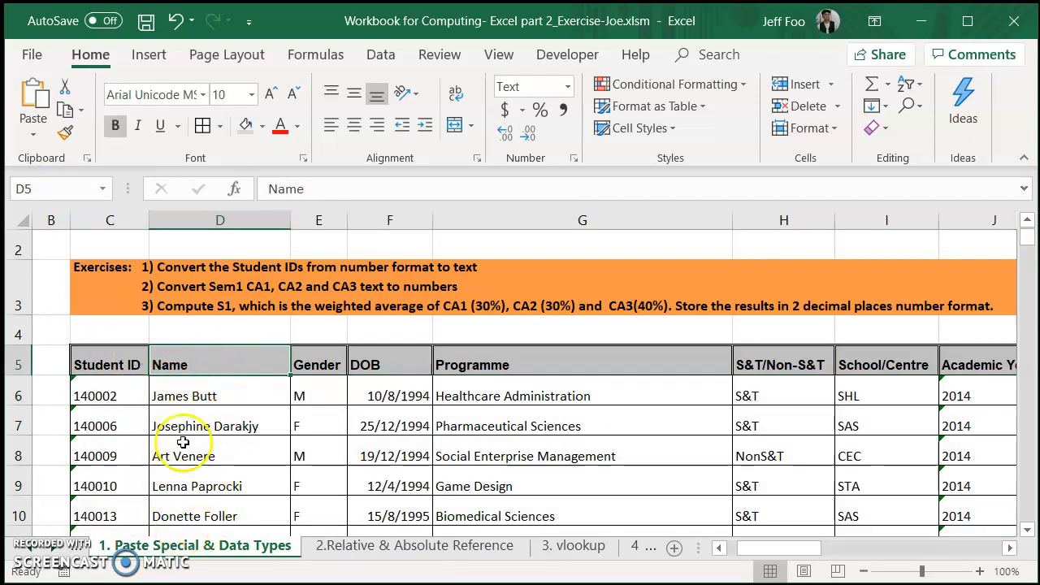
left_click_drag(101, 390, 152, 420)
left_click(200, 389)
- Change the heading in D15 on the vlookup sheet to "Student's Name (Col.2)"
left_click(547, 547)
left_click(518, 372)
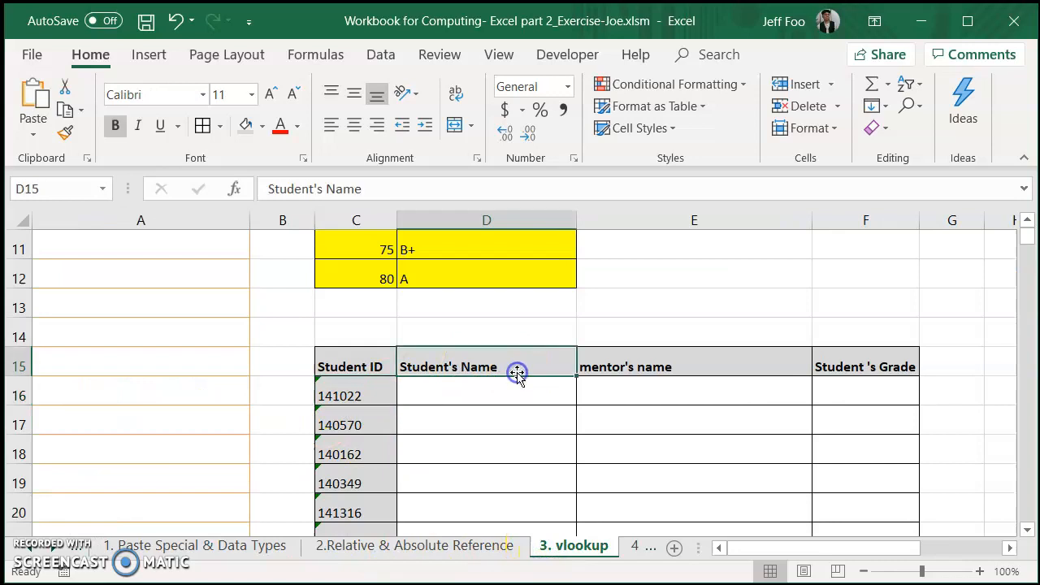
double_click(542, 358)
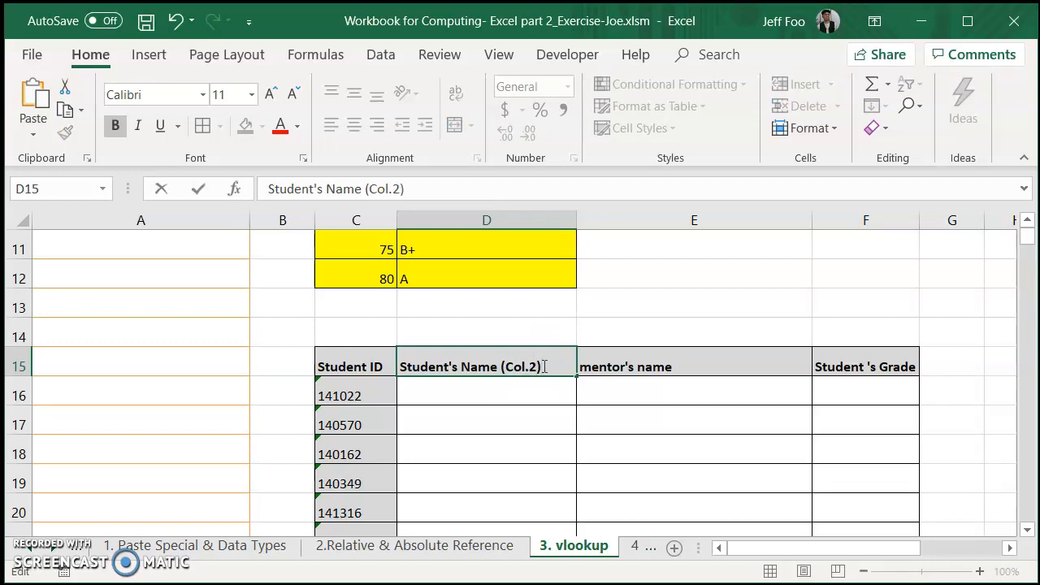
key("Return")
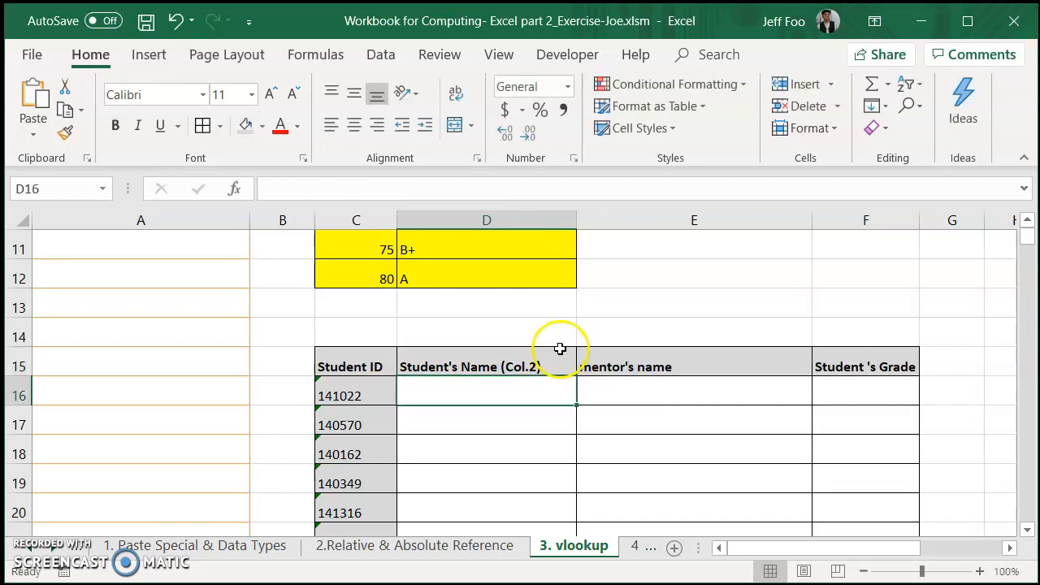
- Locate the Name and Mentor Name columns in the student data on the "1. Paste Special & Data Types" sheet
left_click(127, 543)
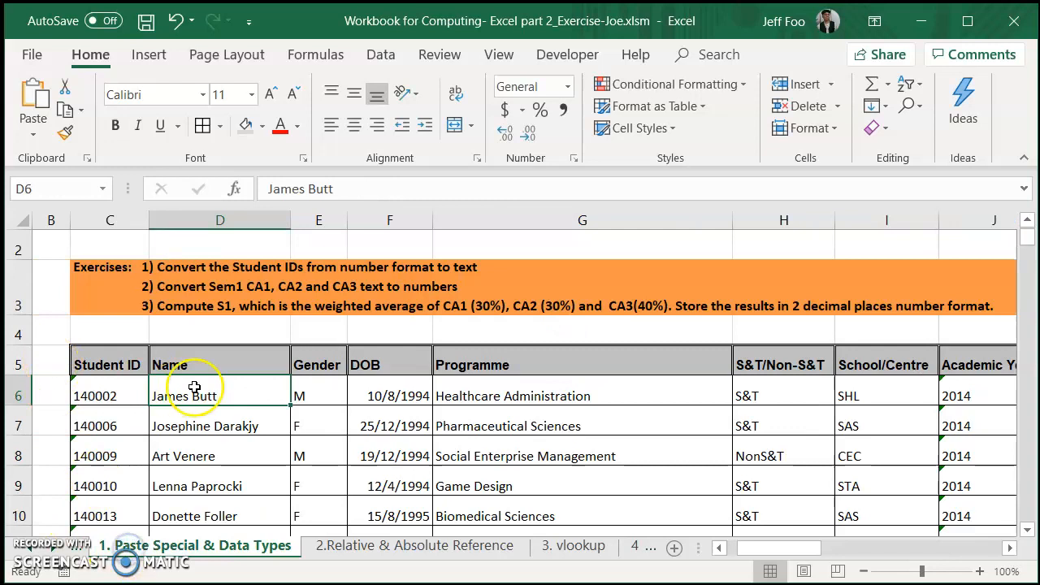
left_click(549, 551)
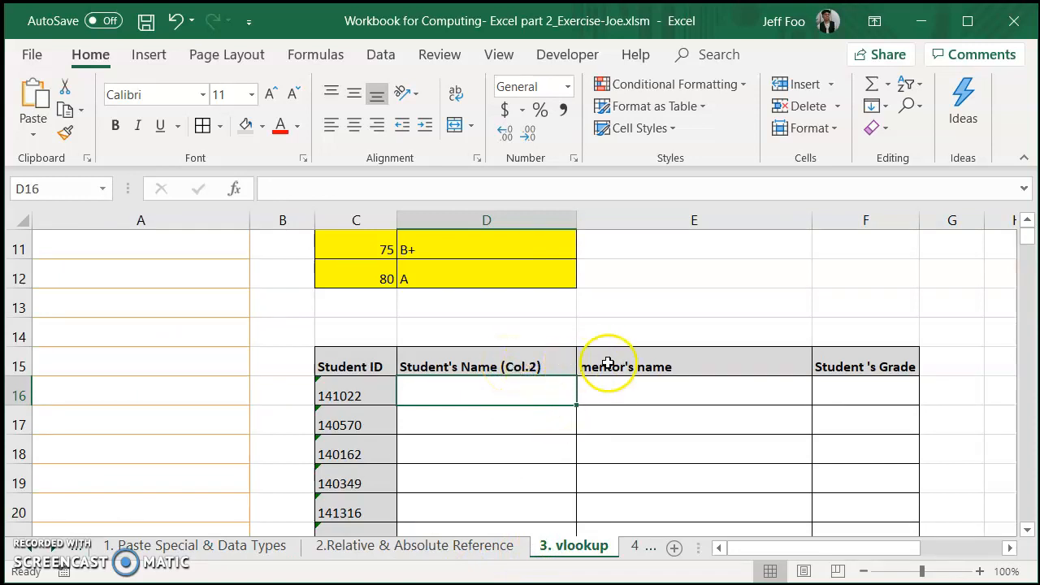
left_click(730, 367)
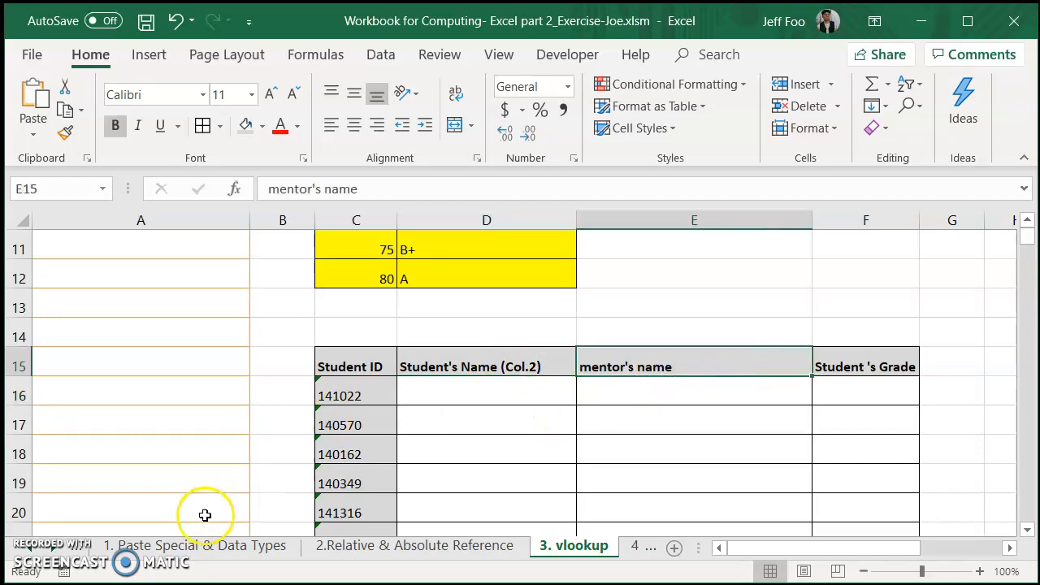
left_click(203, 546)
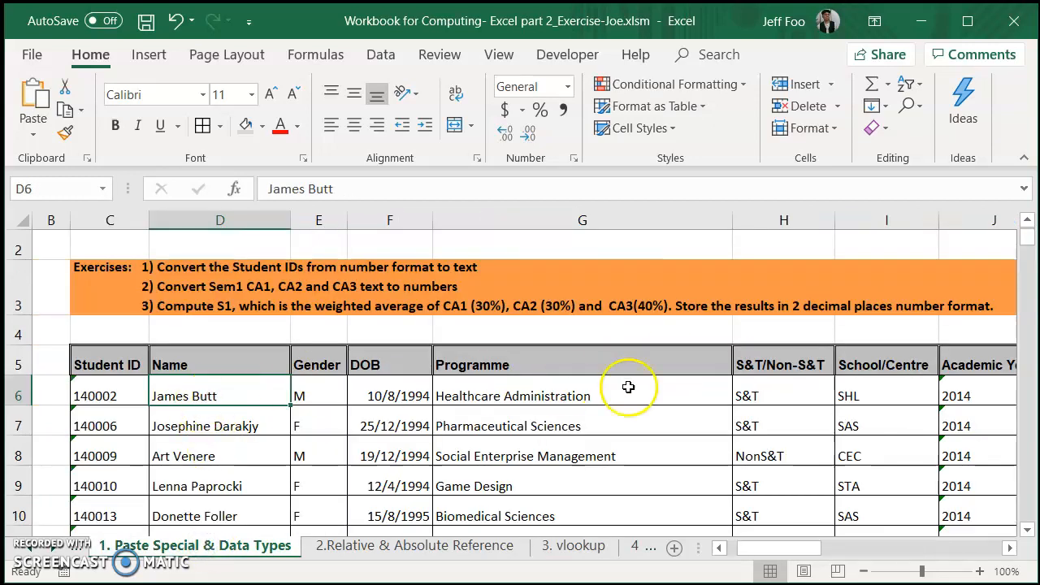
left_click_drag(870, 553, 755, 551)
left_click(711, 358)
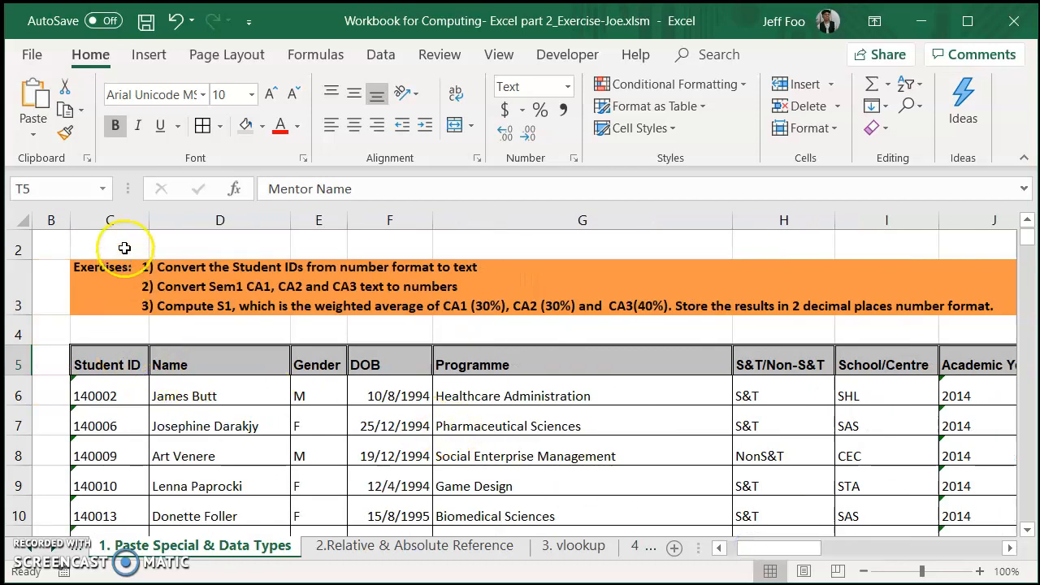
- Count the student data columns one by one from Student ID in column C through Mentor Name in column T
left_click(112, 220)
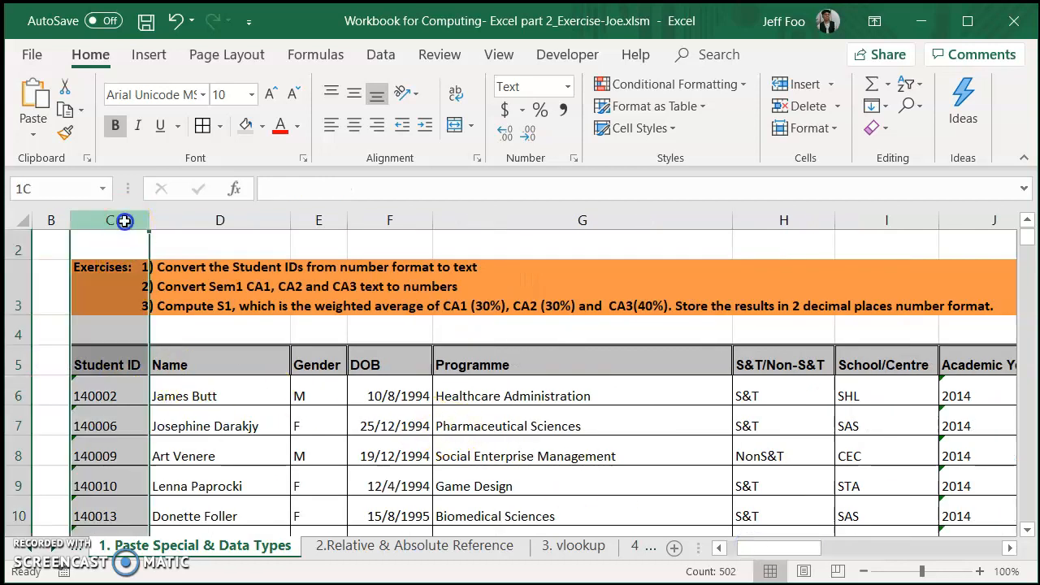
left_click(196, 365)
left_click(322, 365)
left_click(373, 365)
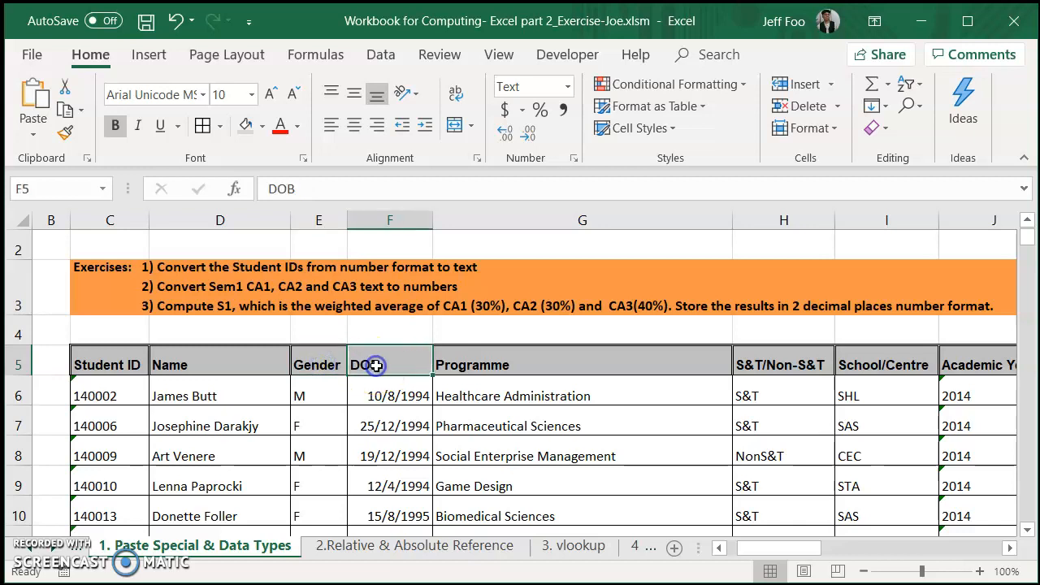
left_click(500, 362)
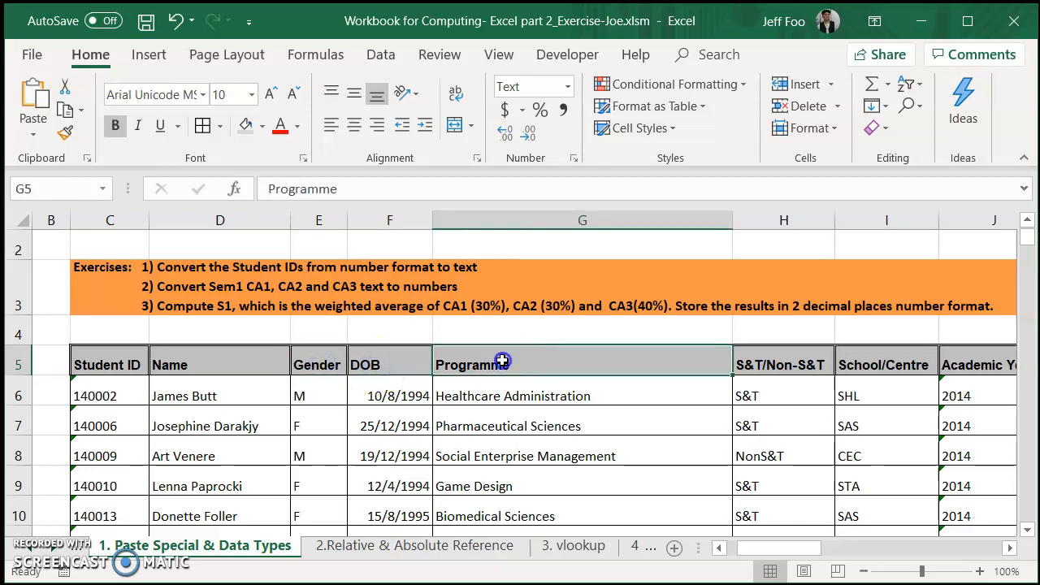
left_click(772, 365)
key("Right")
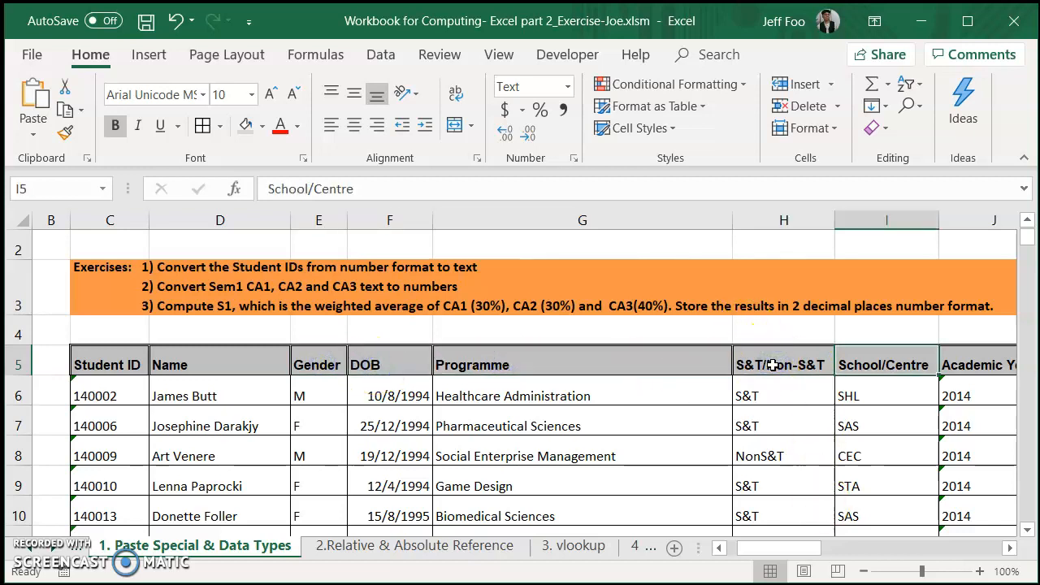
left_click(959, 364)
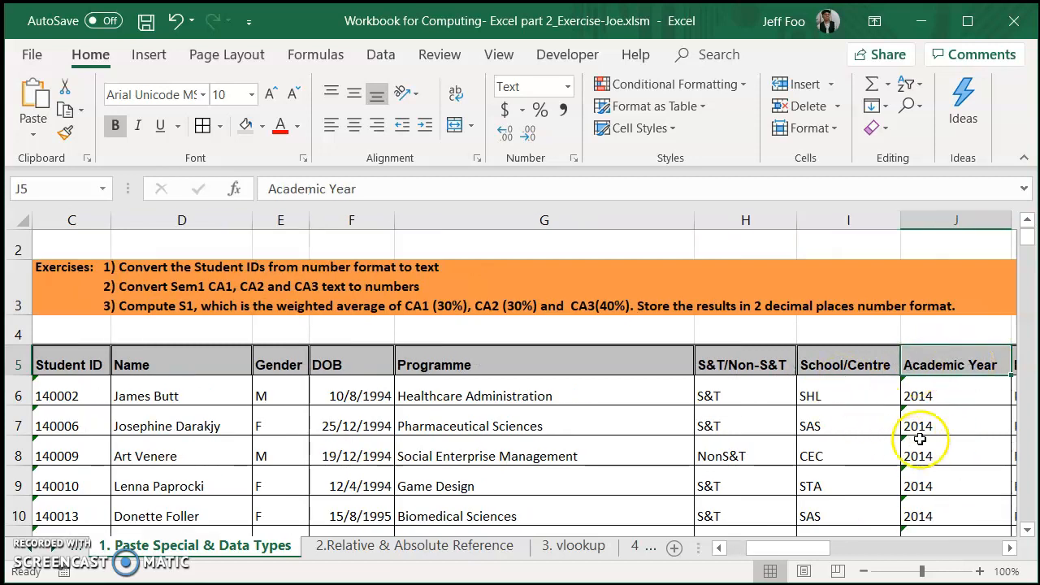
key("Right")
key("Right")
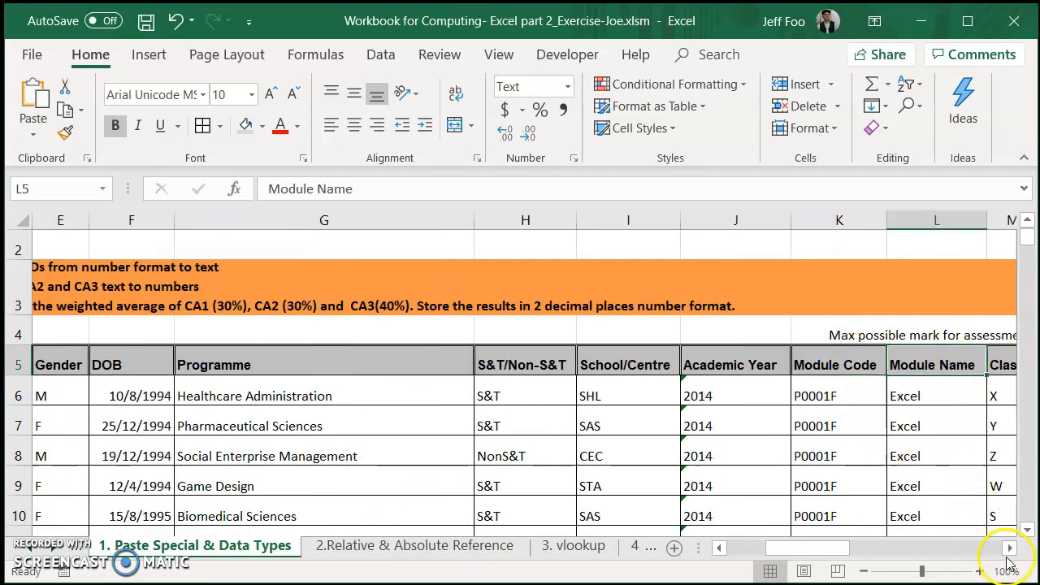
left_click_drag(1010, 548, 1010, 548)
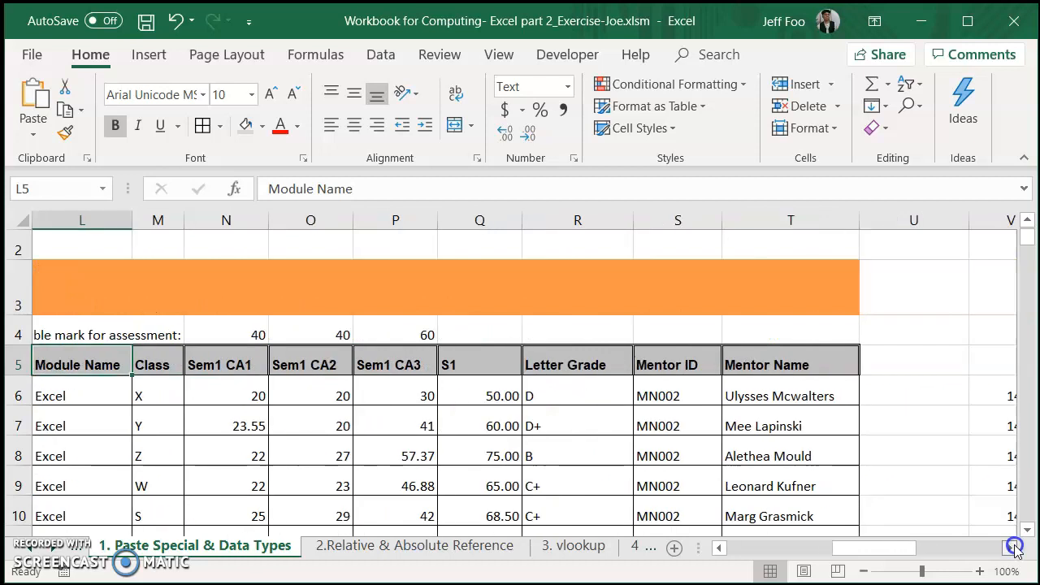
key("Right")
key("Right")
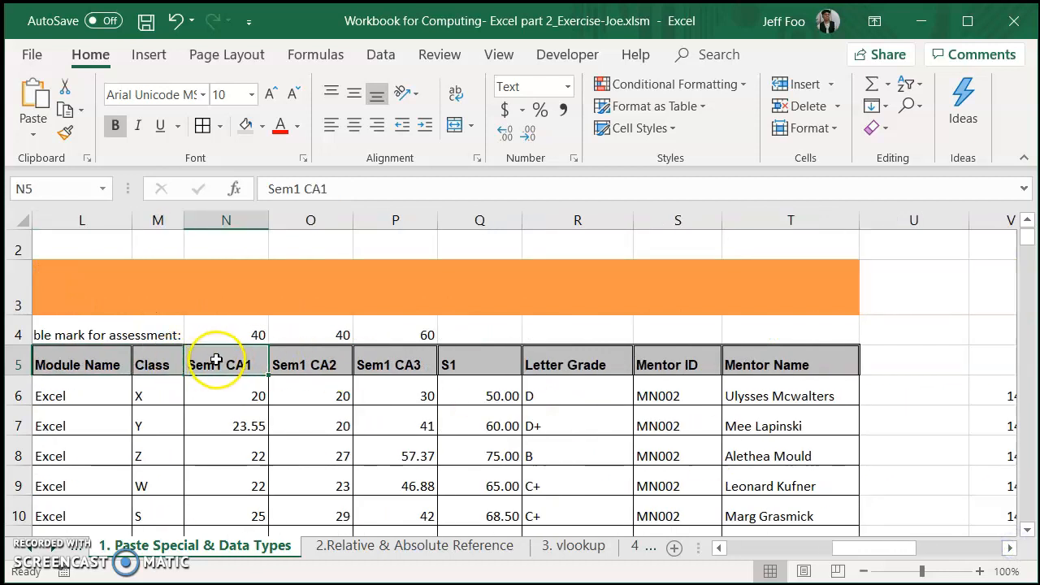
key("Right")
key("Right")
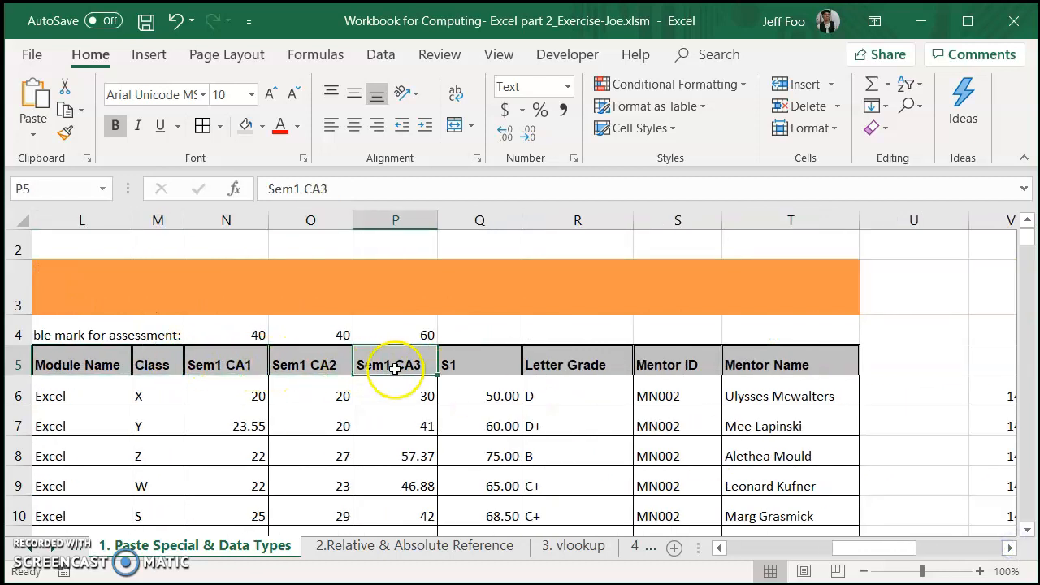
left_click(472, 364)
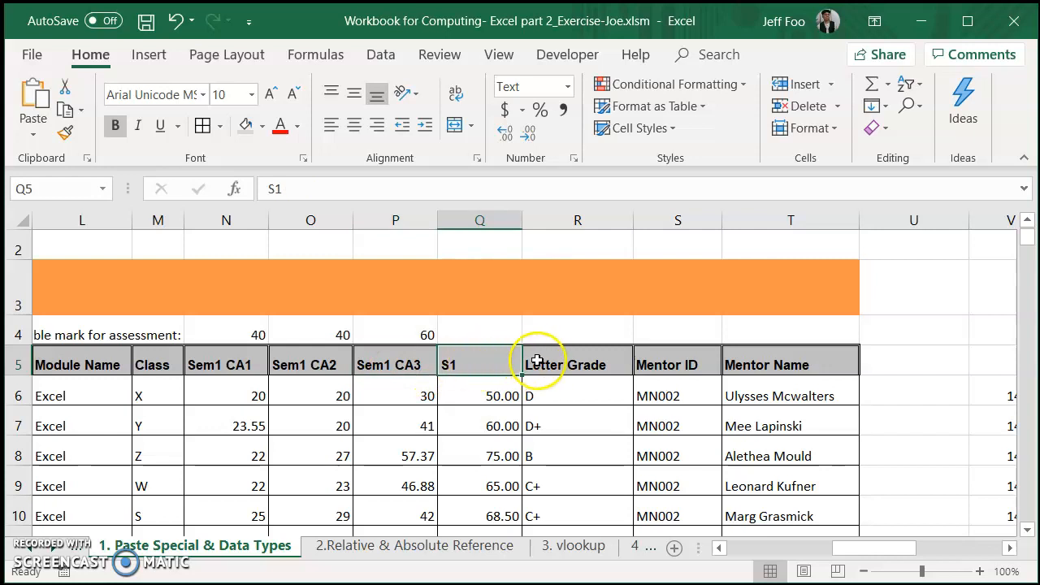
left_click(568, 362)
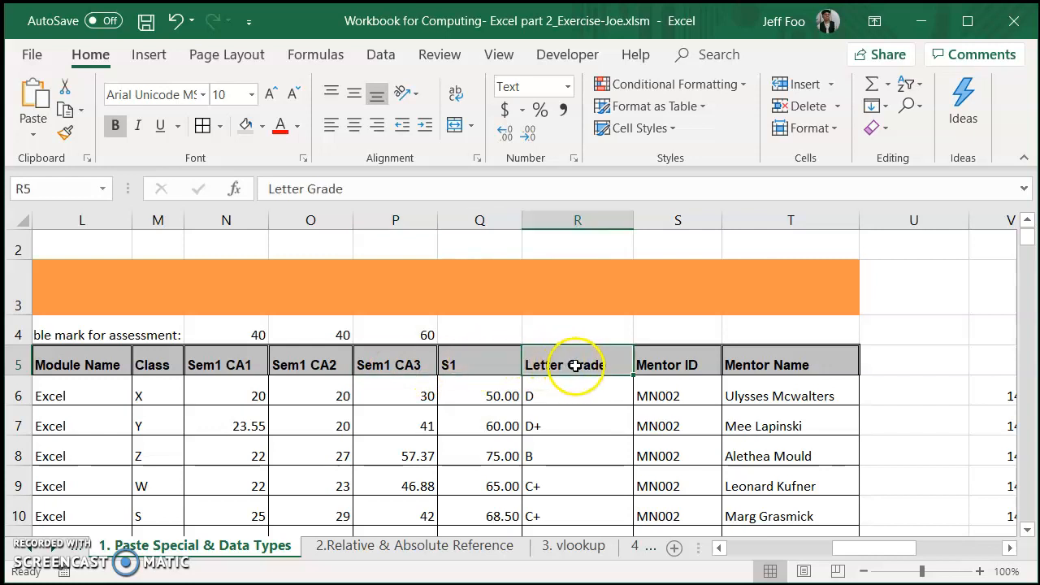
left_click(696, 359)
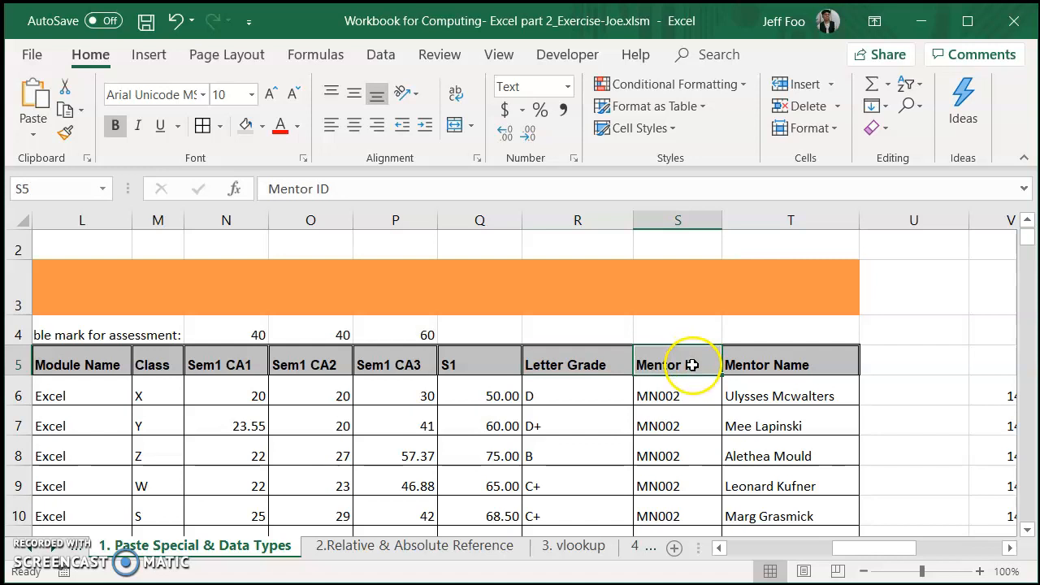
left_click(778, 363)
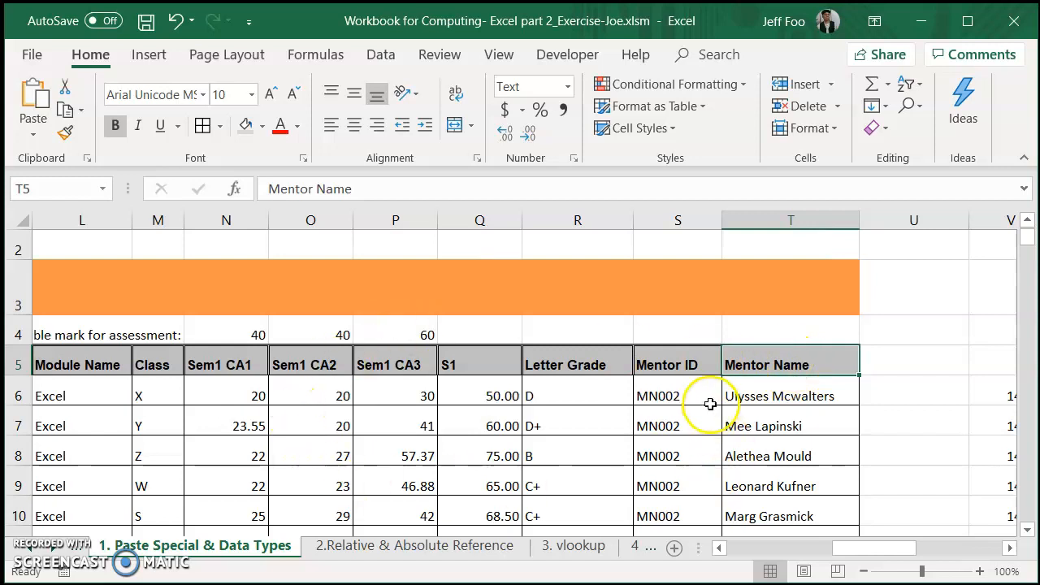
- Change the heading in E15 on the vlookup sheet to "mentor's name (Col.18)"
left_click(563, 545)
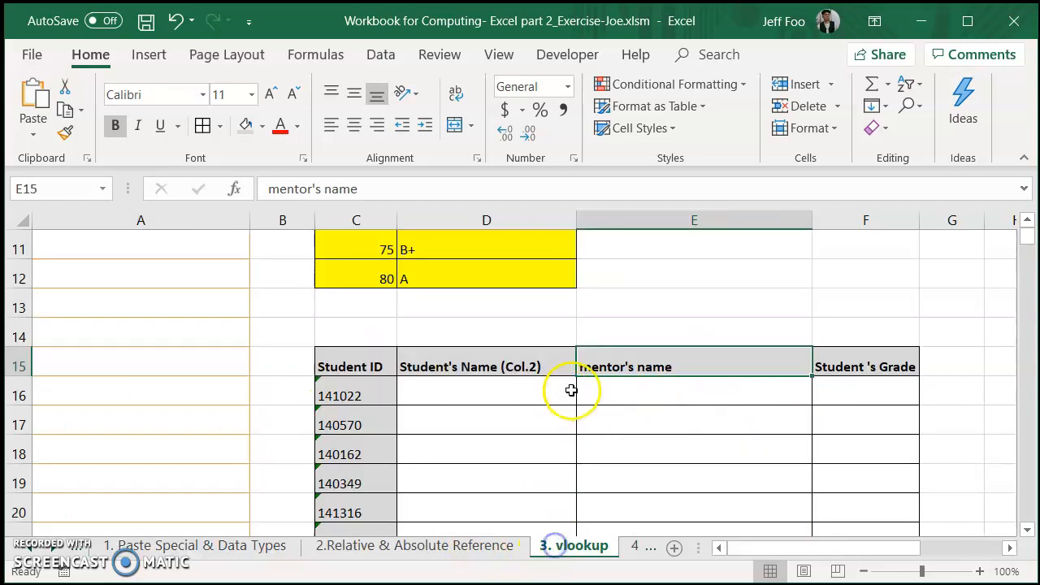
double_click(728, 368)
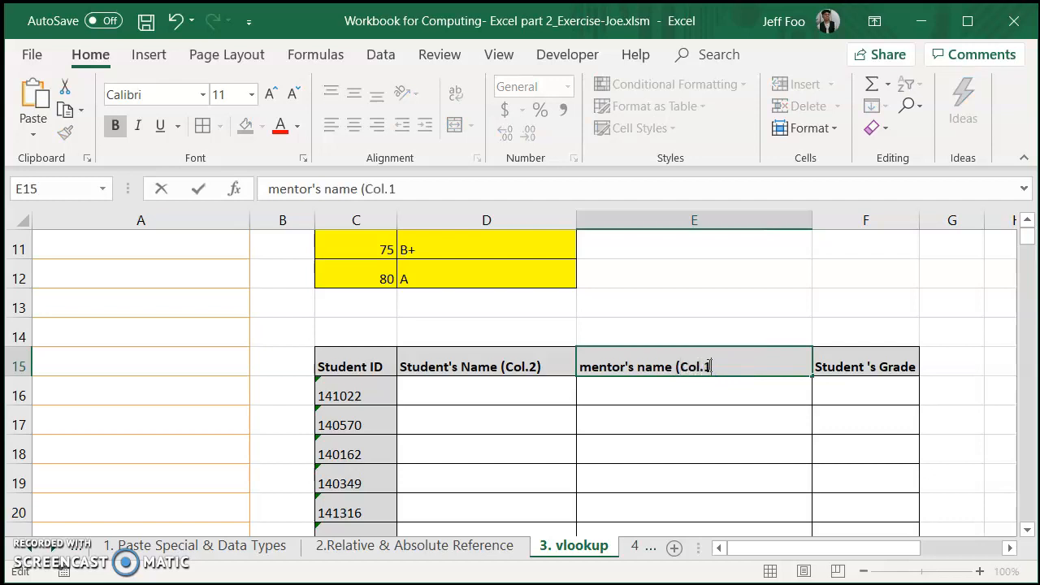
key("Tab")
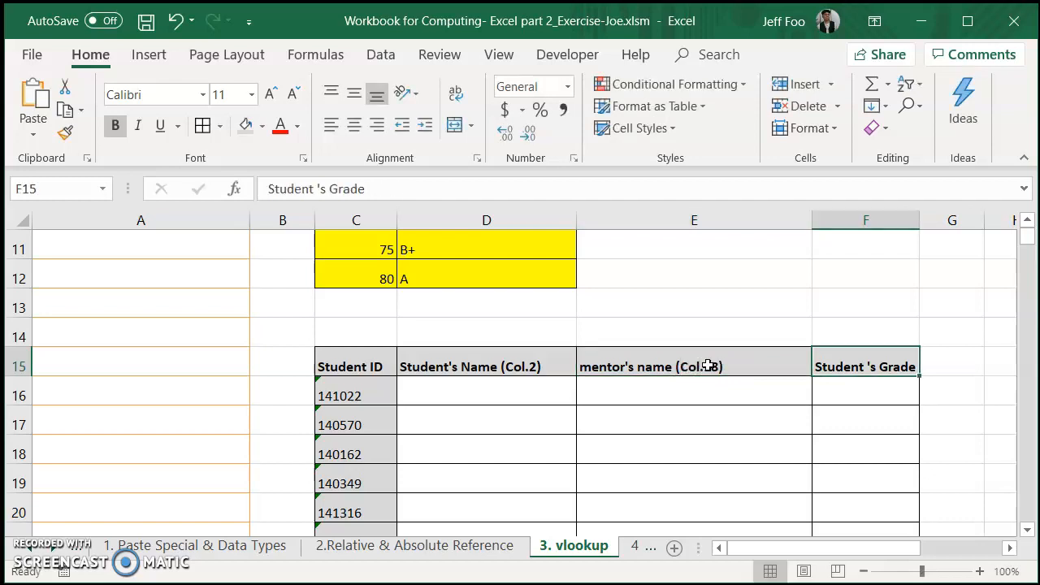
- Check the Letter Grade column's position, change heading F15 on the vlookup sheet to "Student 's Grade (Col.16)", and fit column F's width to it
left_click(114, 545)
left_click(115, 546)
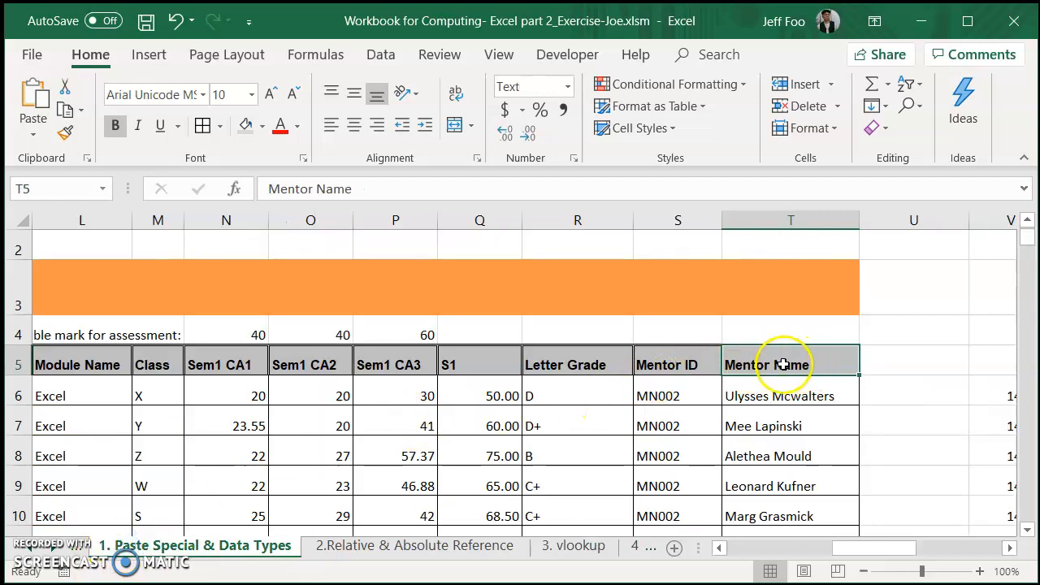
left_click(550, 365)
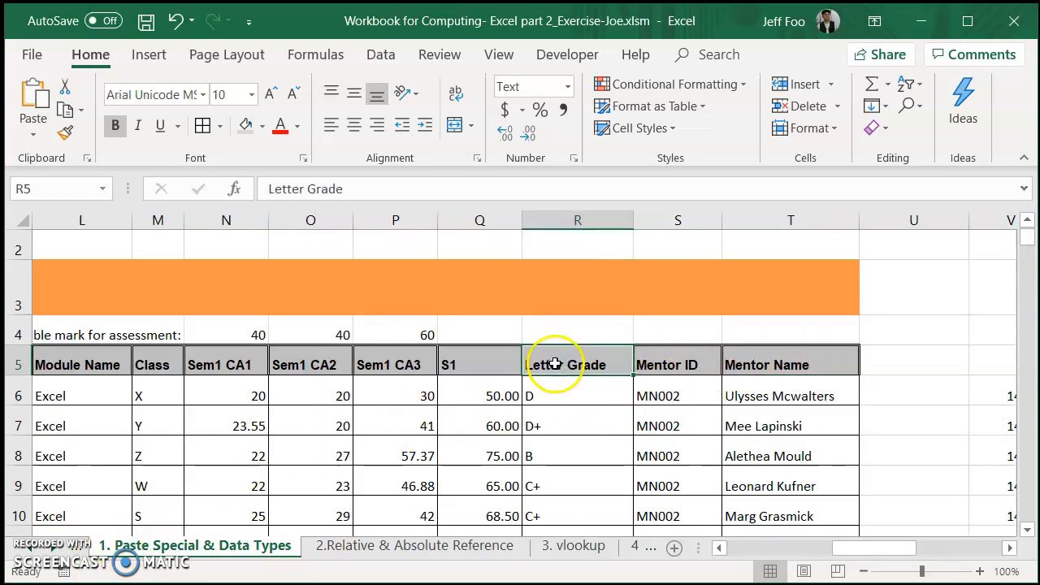
left_click(574, 546)
left_click(866, 362)
double_click(866, 363)
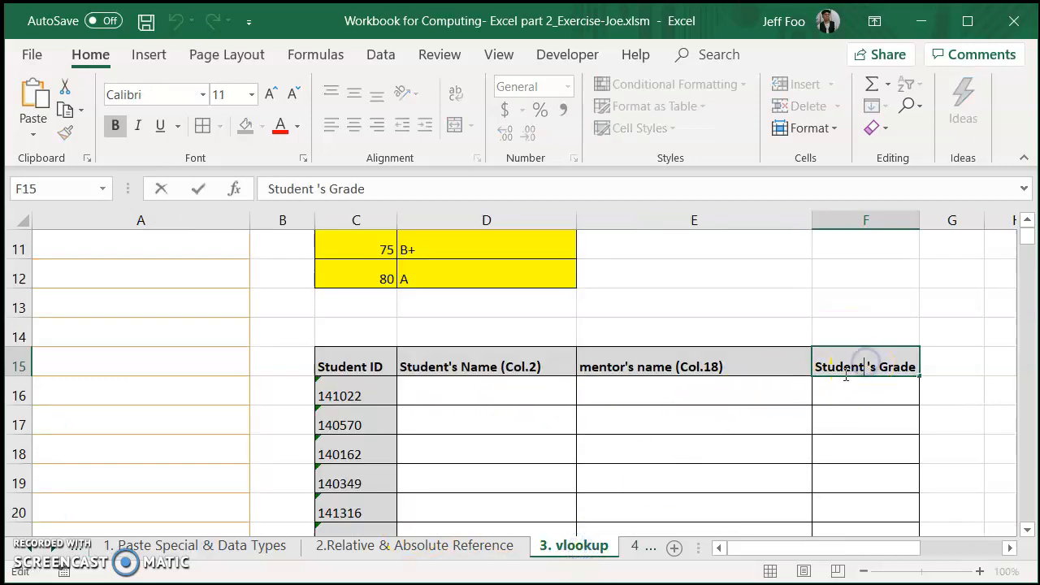
type("(Col.16")
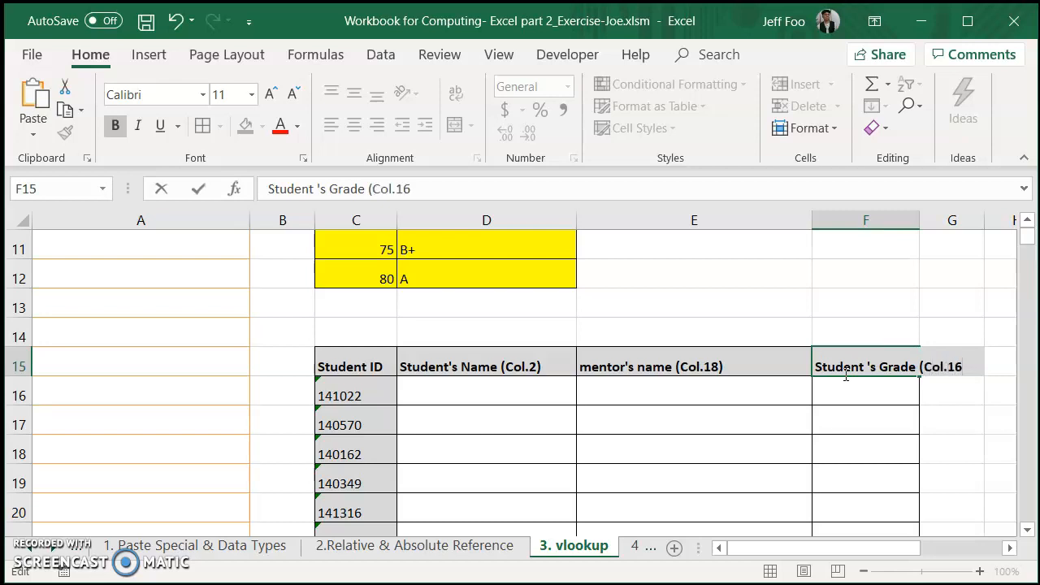
type(")")
key("Return")
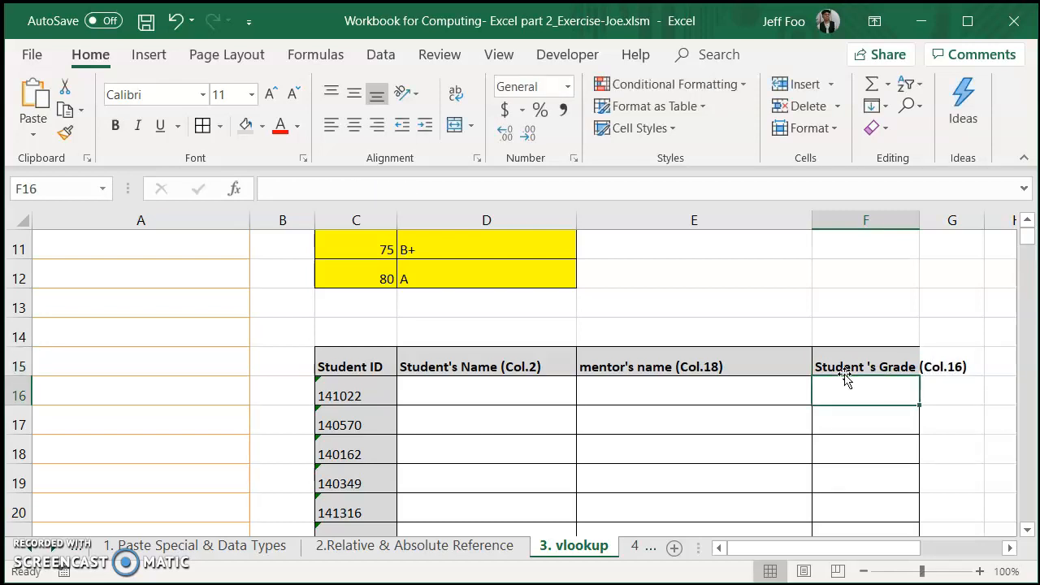
double_click(920, 220)
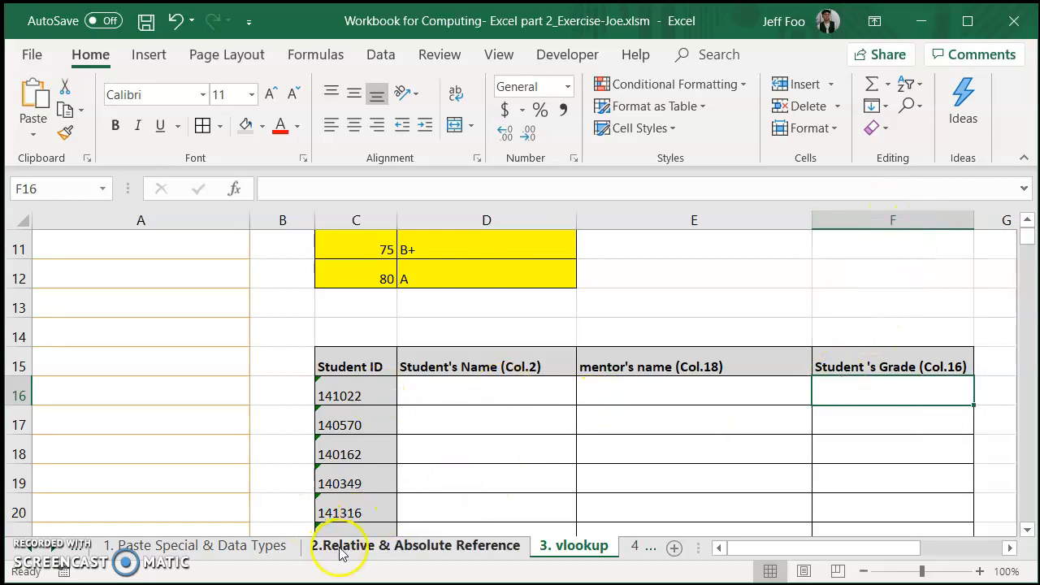
- Enter the formula =VLOOKUP(C16,studentdata,2,FALSE) in D16 to look up the first student's name by an exact match on Student ID
left_click(458, 394)
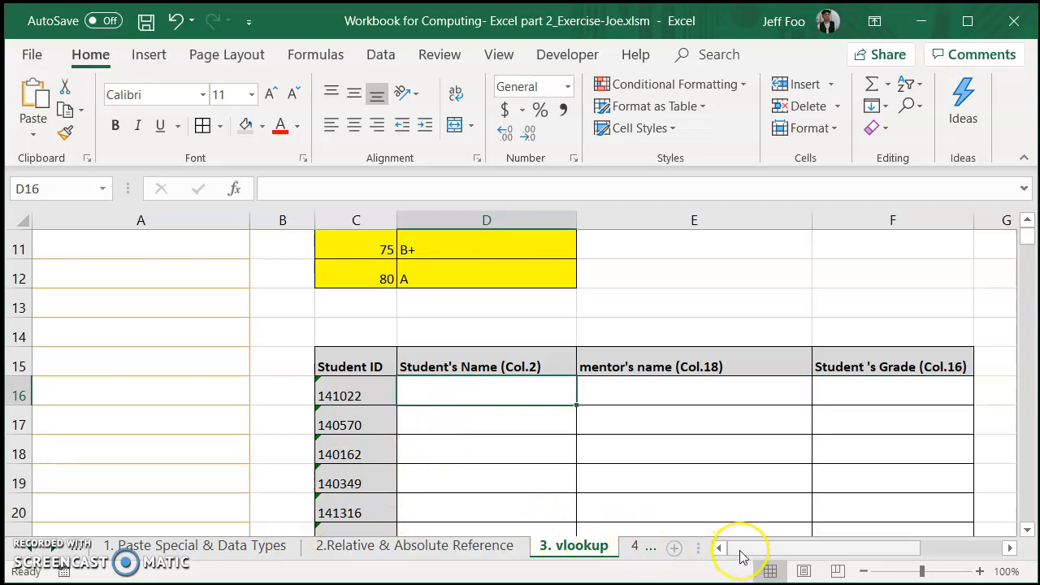
type("=V")
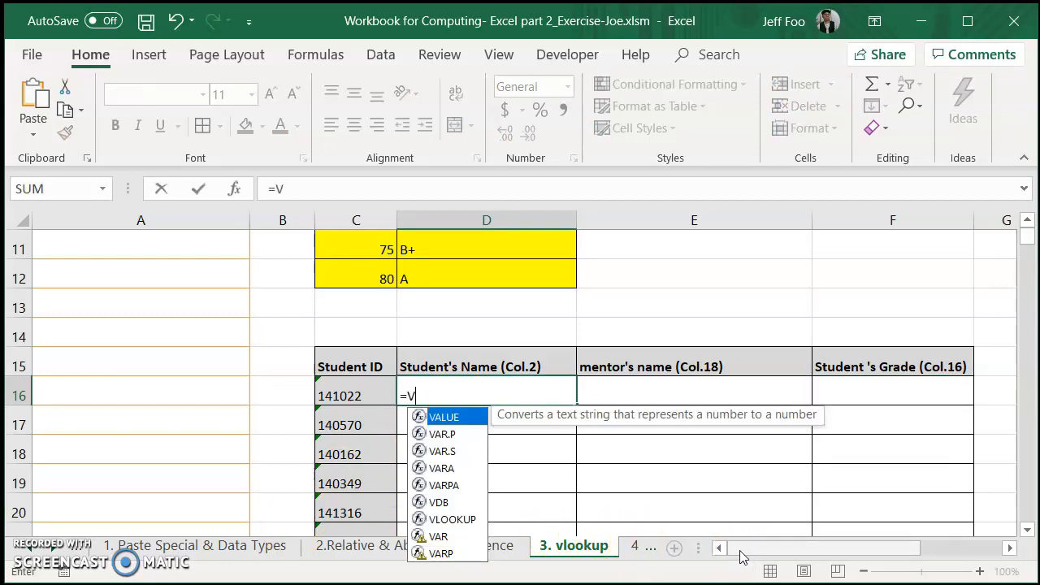
type("LOOKUP")
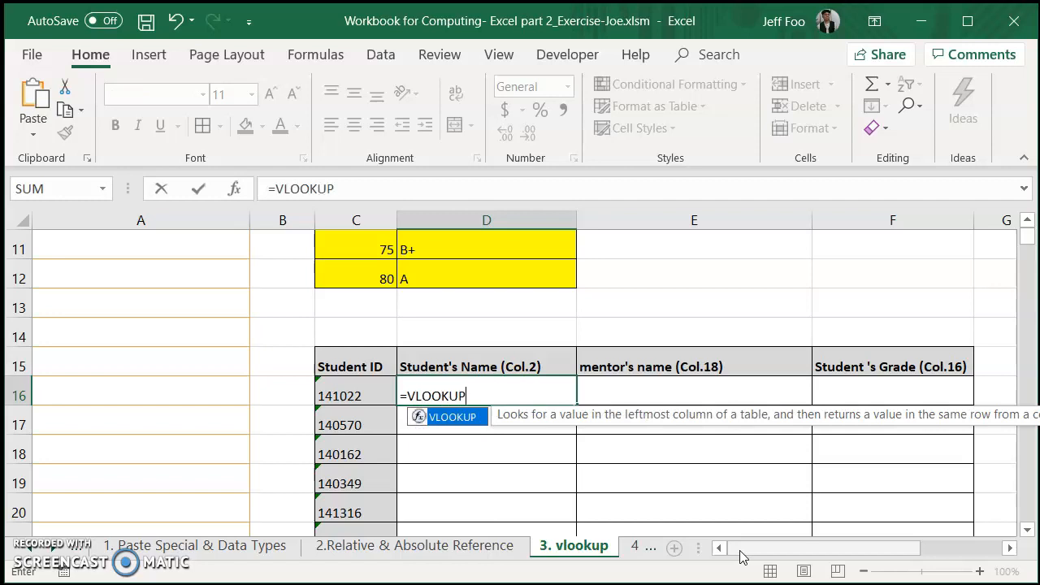
type("(")
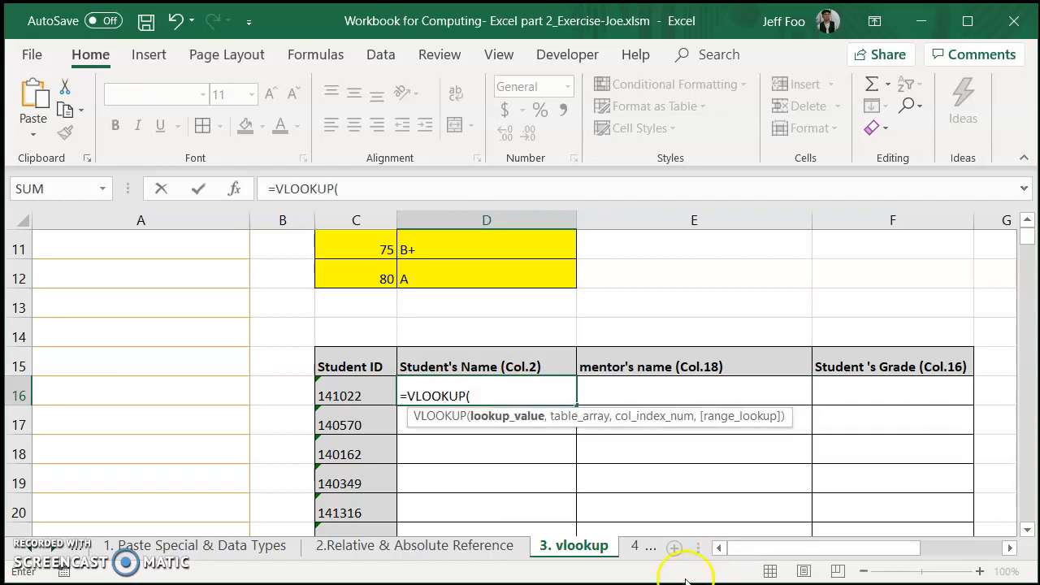
left_click(353, 396)
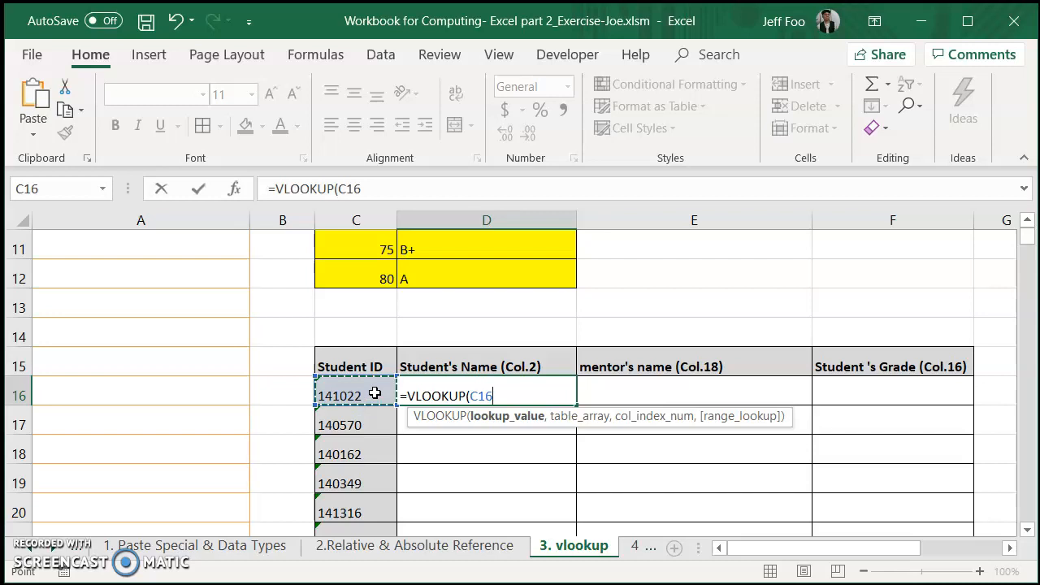
type(",")
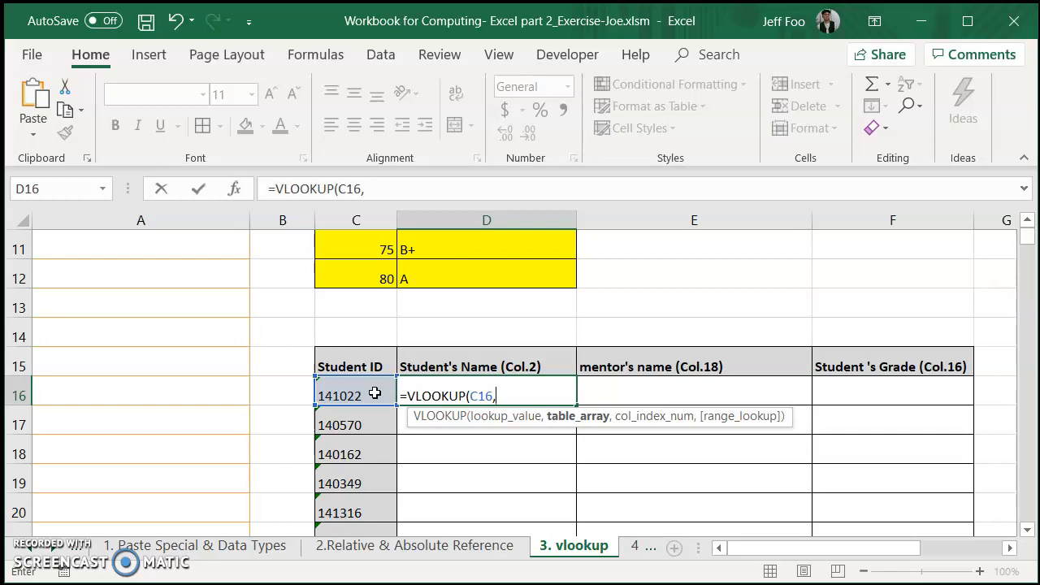
type("stud")
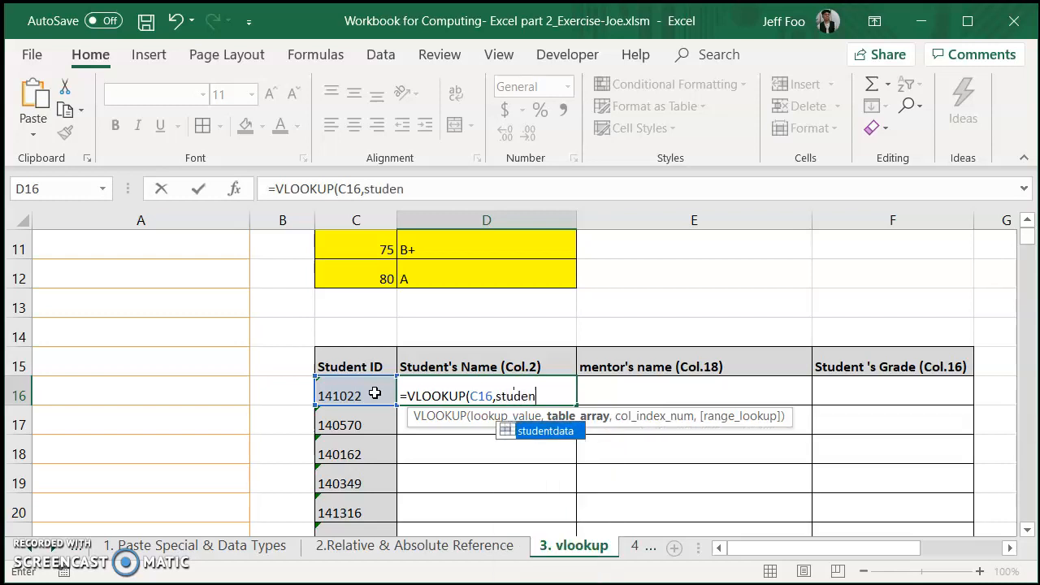
type("ent")
double_click(545, 432)
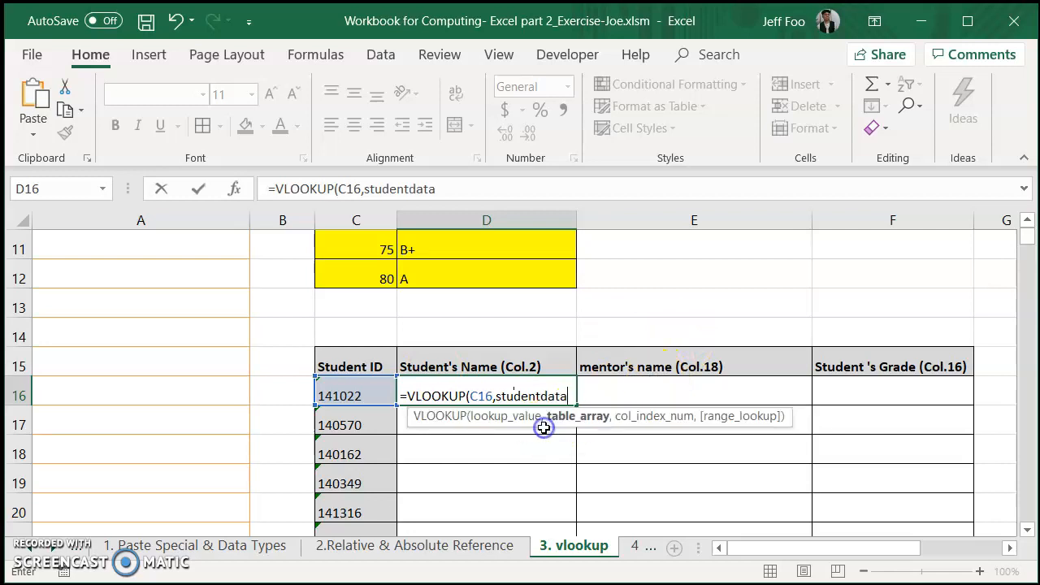
type(",2")
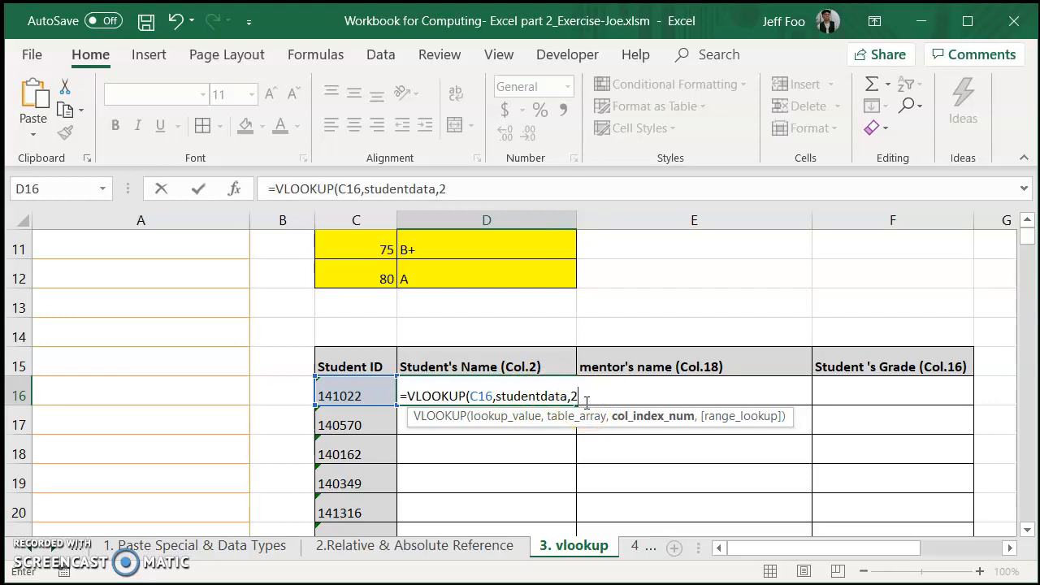
type(",")
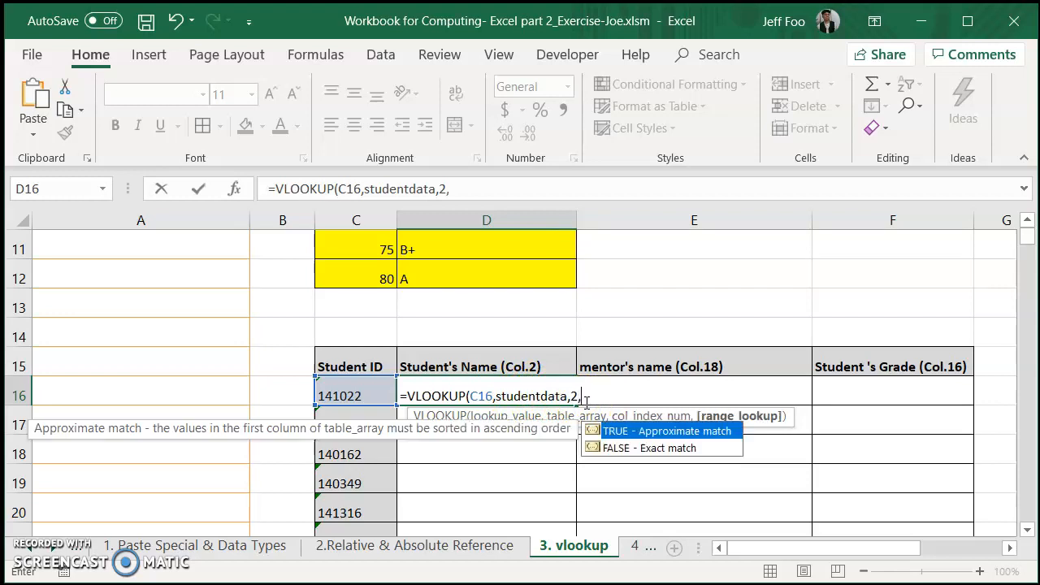
left_click(633, 451)
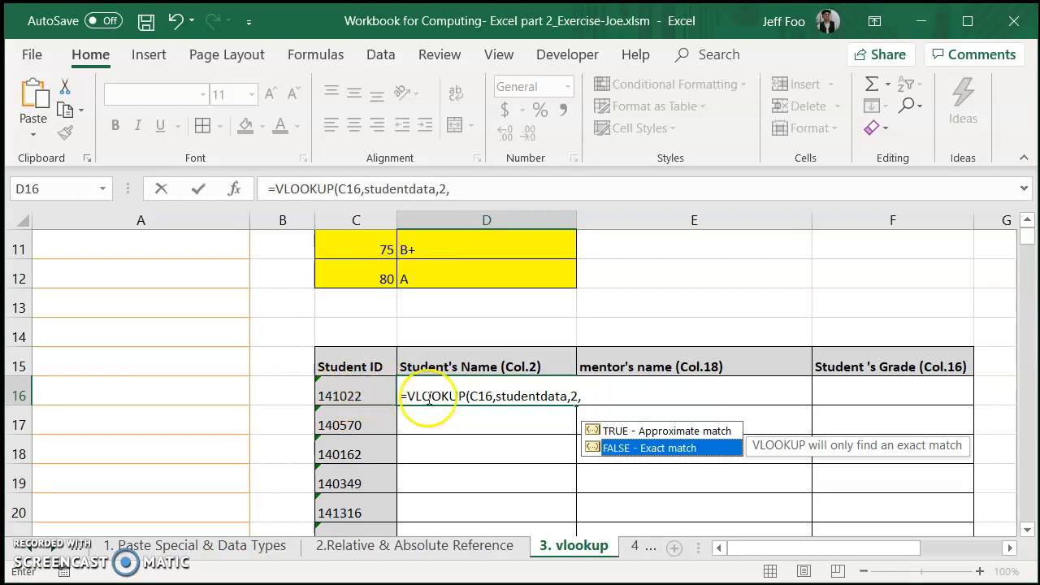
double_click(640, 453)
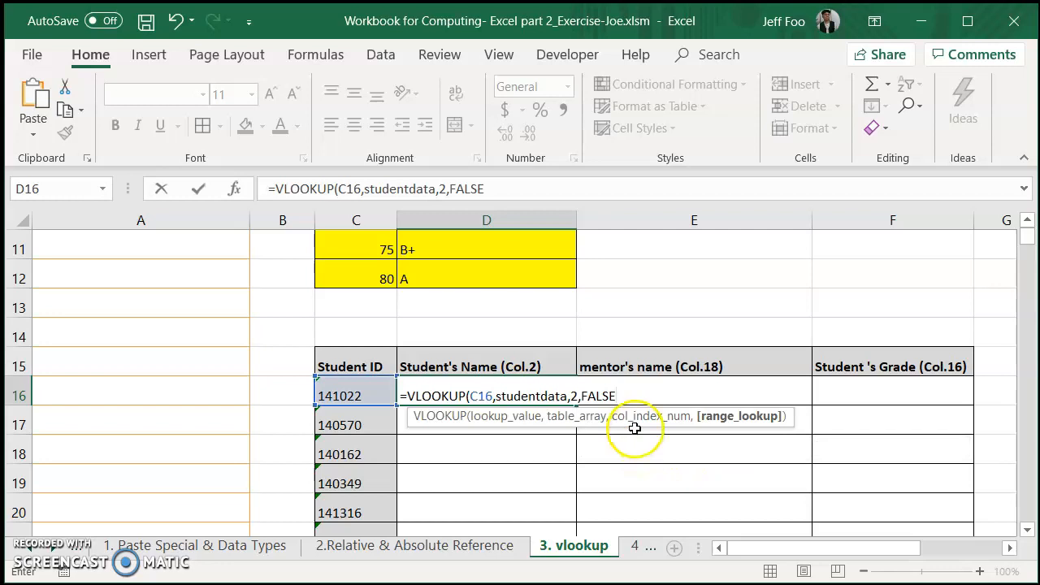
key("Return")
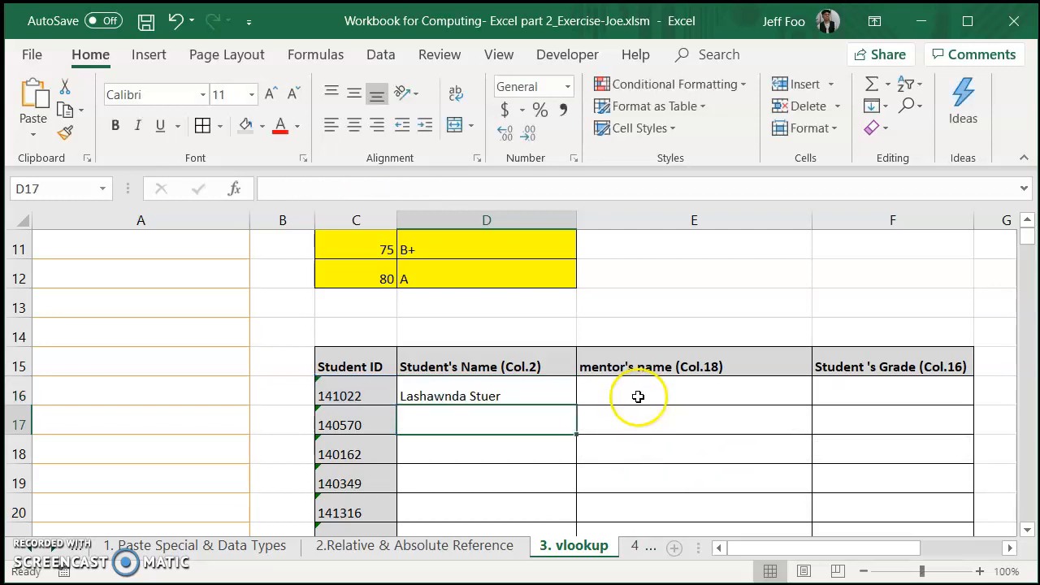
- Fill the student name formula from D16 down to D35 and review the filled column
left_click(545, 398)
scroll(557, 415, "down", 7)
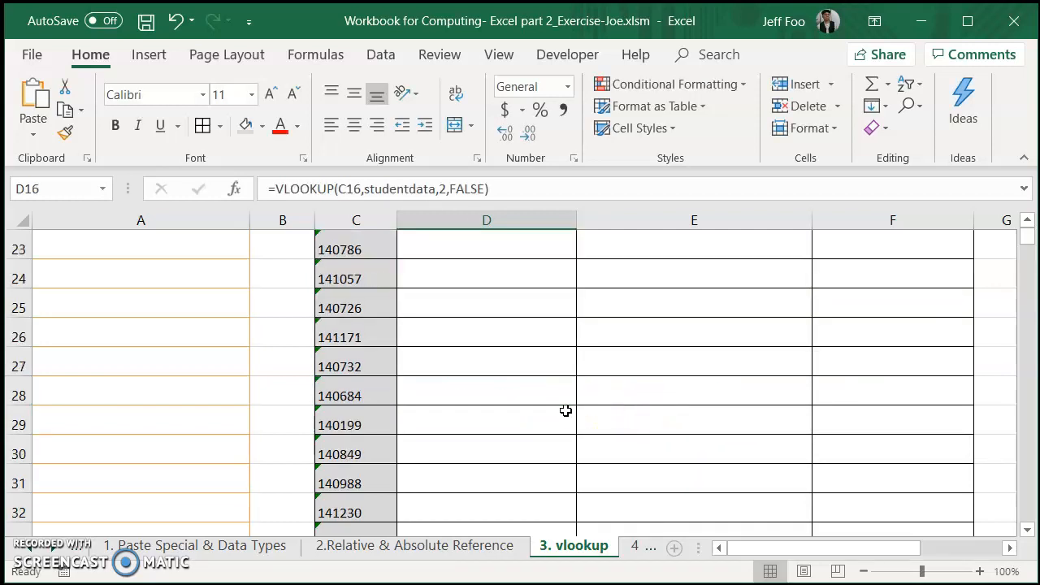
scroll(559, 427, "up", 6)
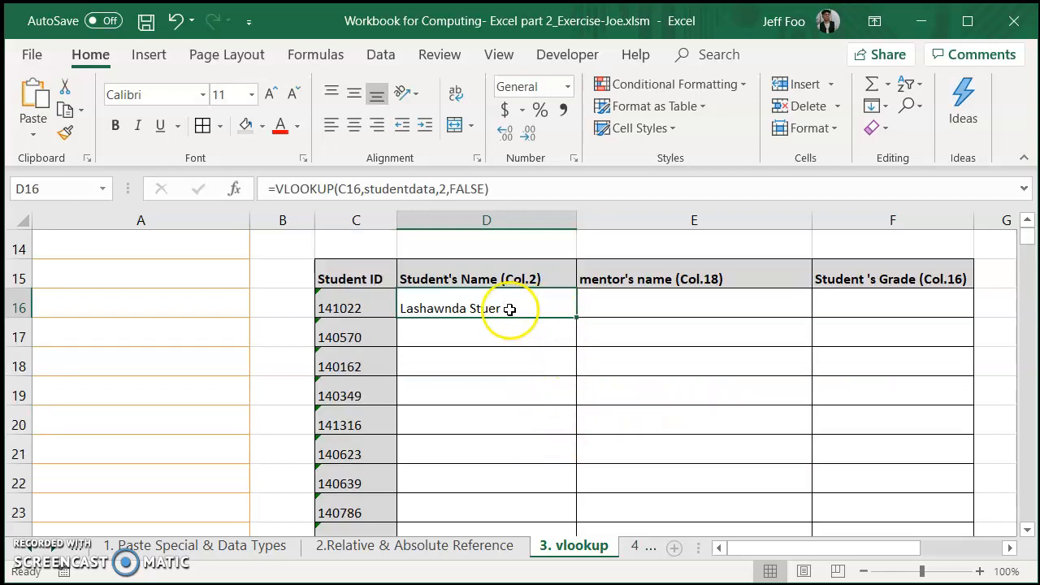
double_click(576, 317)
scroll(543, 364, "down", 4)
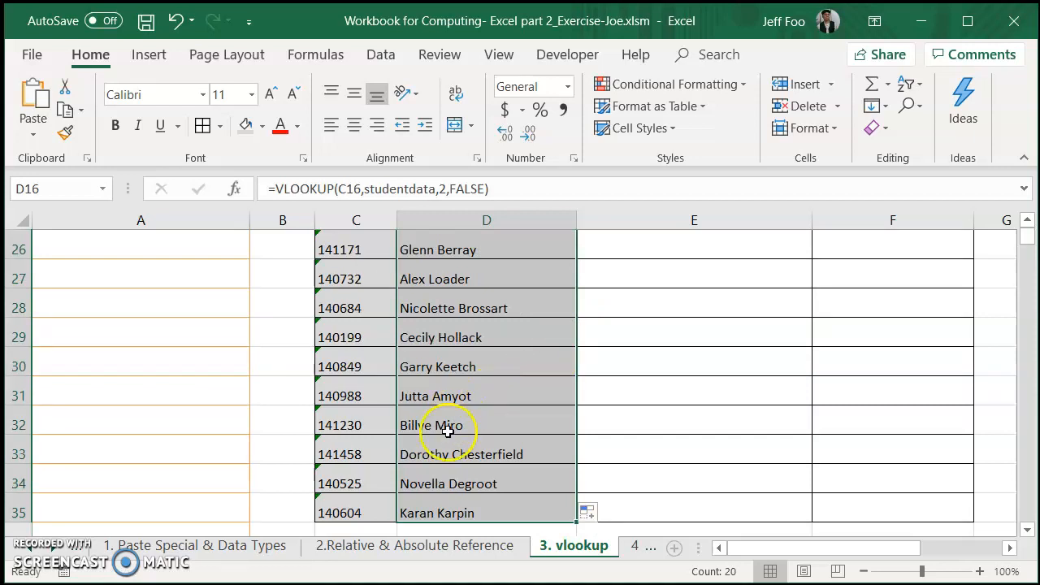
scroll(475, 460, "up", 4)
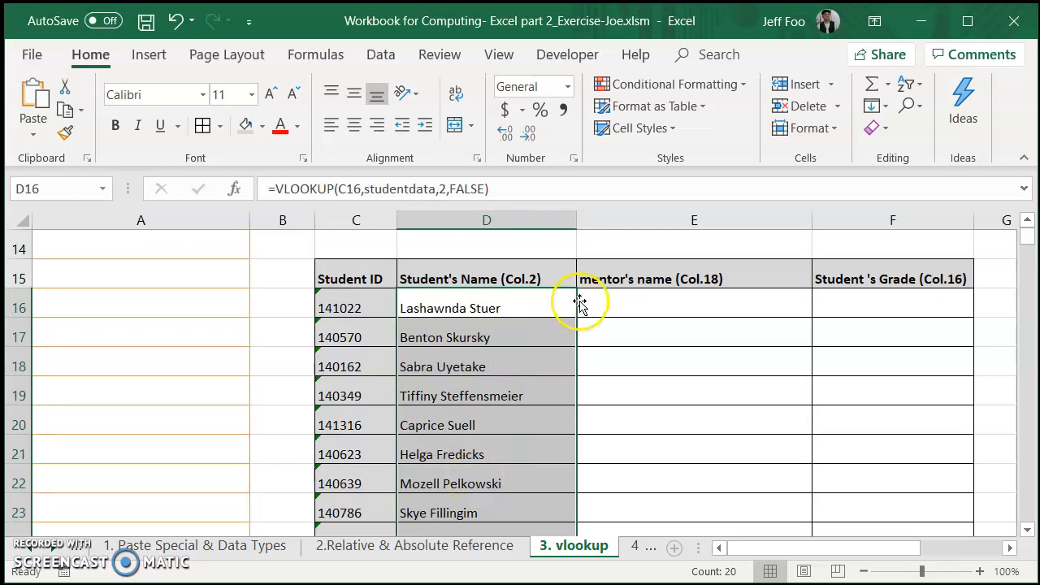
- Enter the formula =VLOOKUP(C16,studentdata,18,FALSE) in E16 to look up the first student's mentor by exact match
left_click(642, 298)
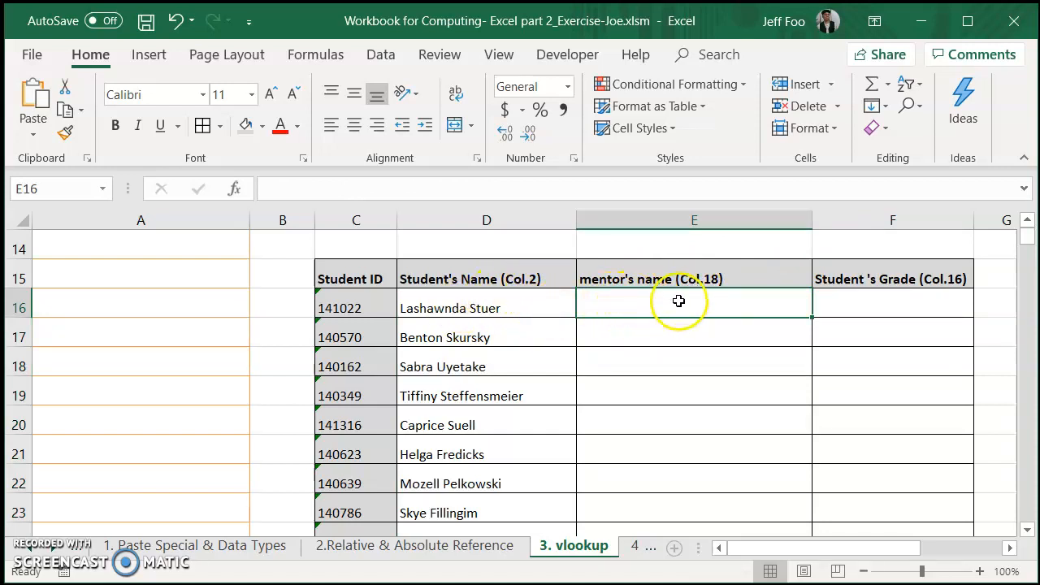
type("=V")
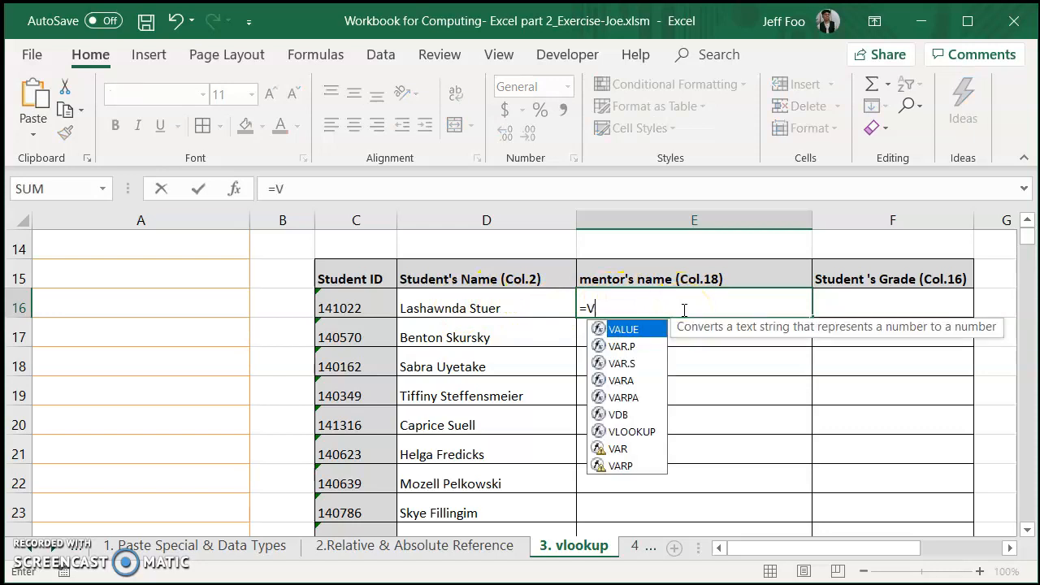
type("LOOKUP(")
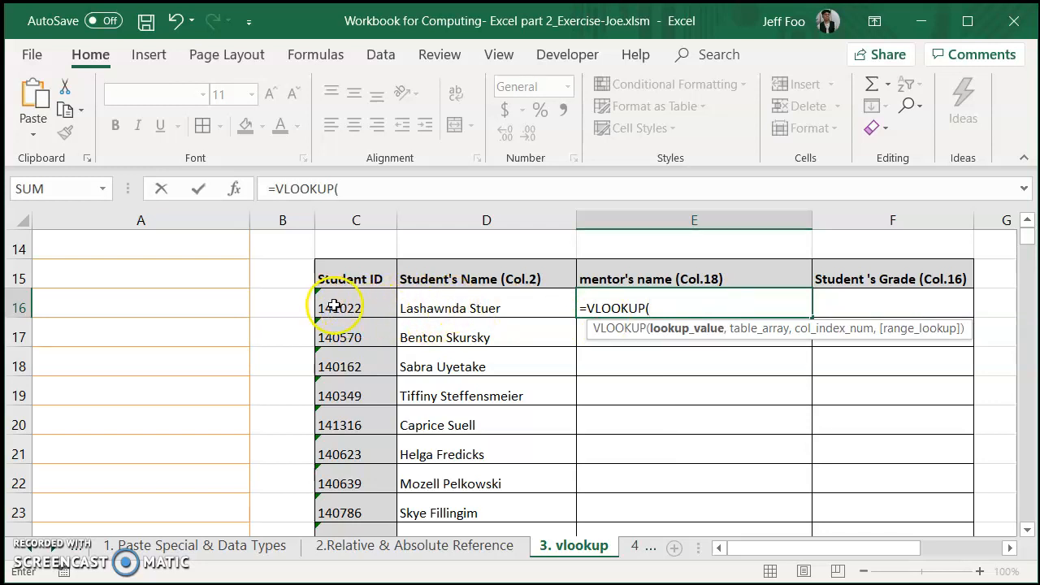
left_click(343, 308)
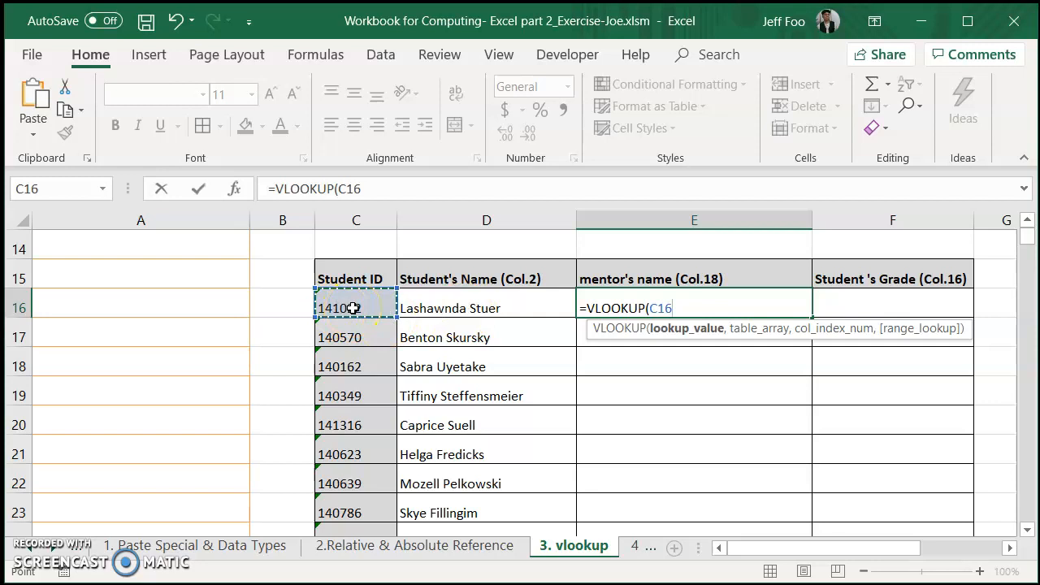
type(",")
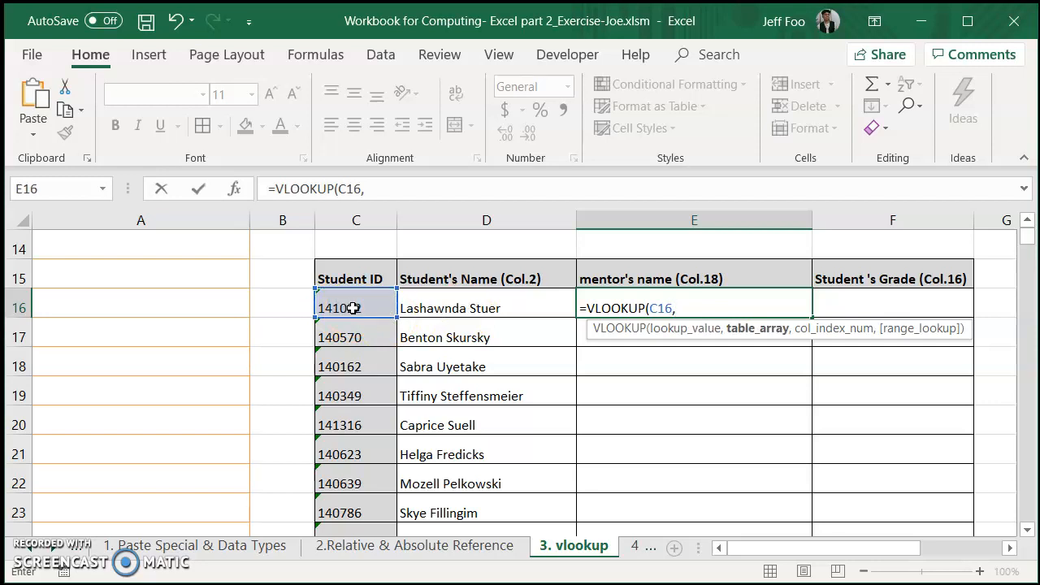
type("st")
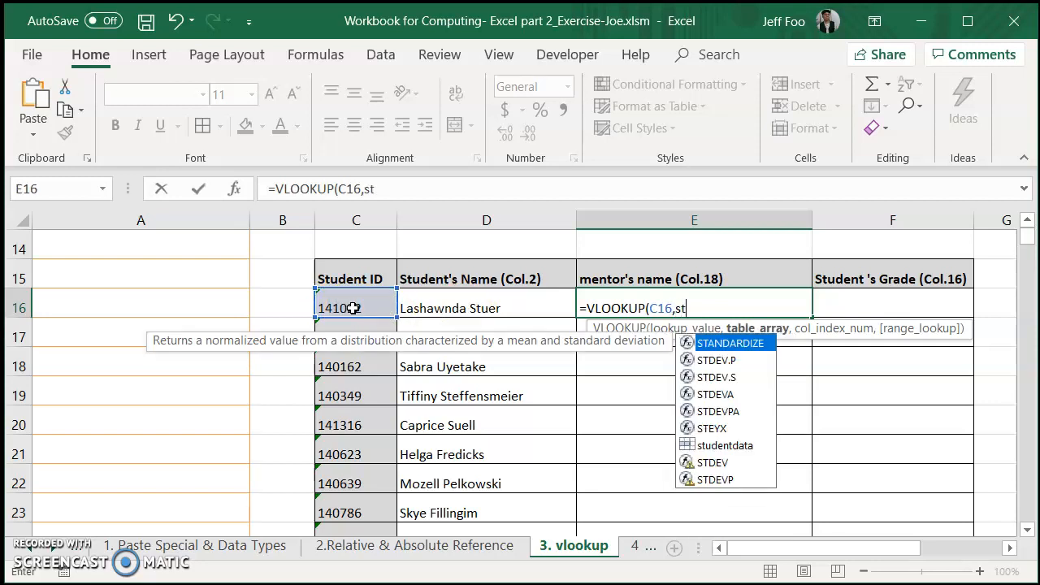
type("ud")
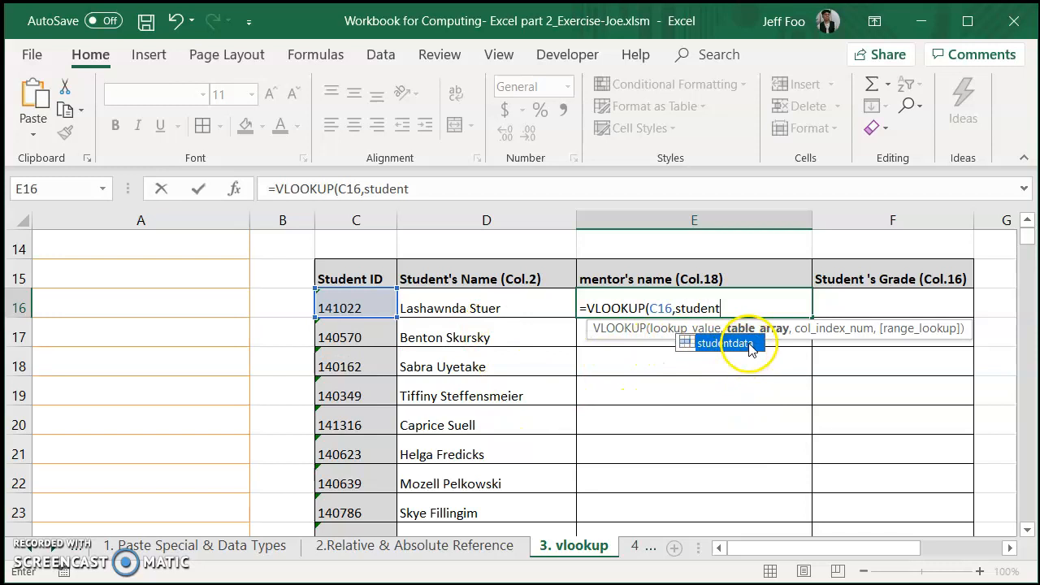
type("ent")
double_click(750, 348)
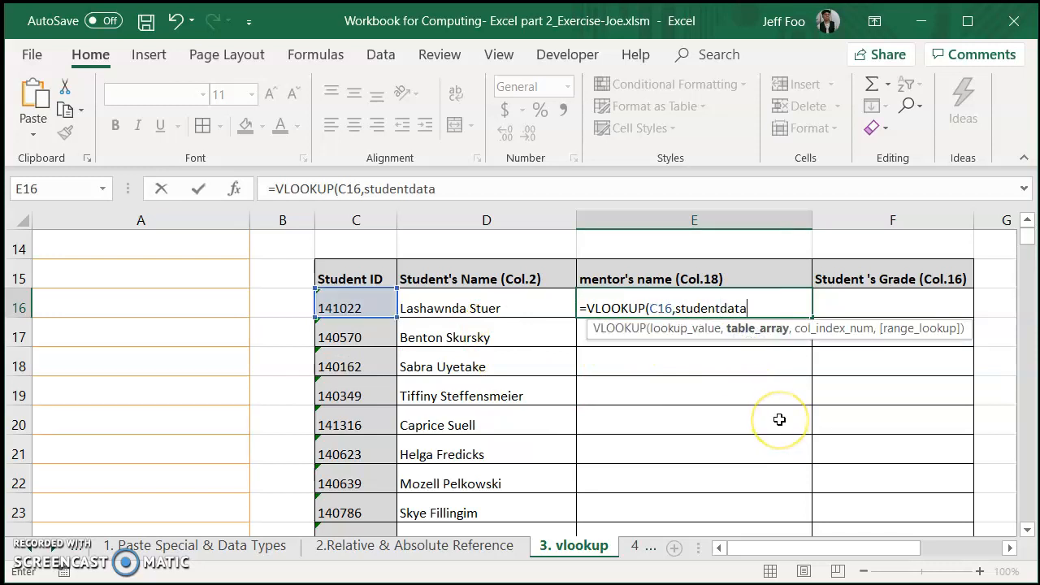
type(",1")
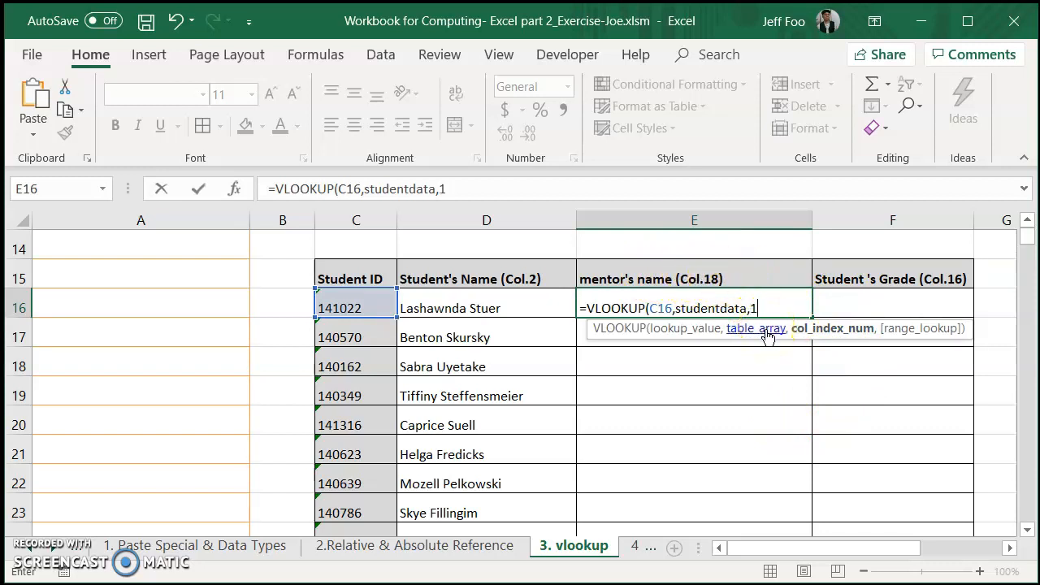
type(",")
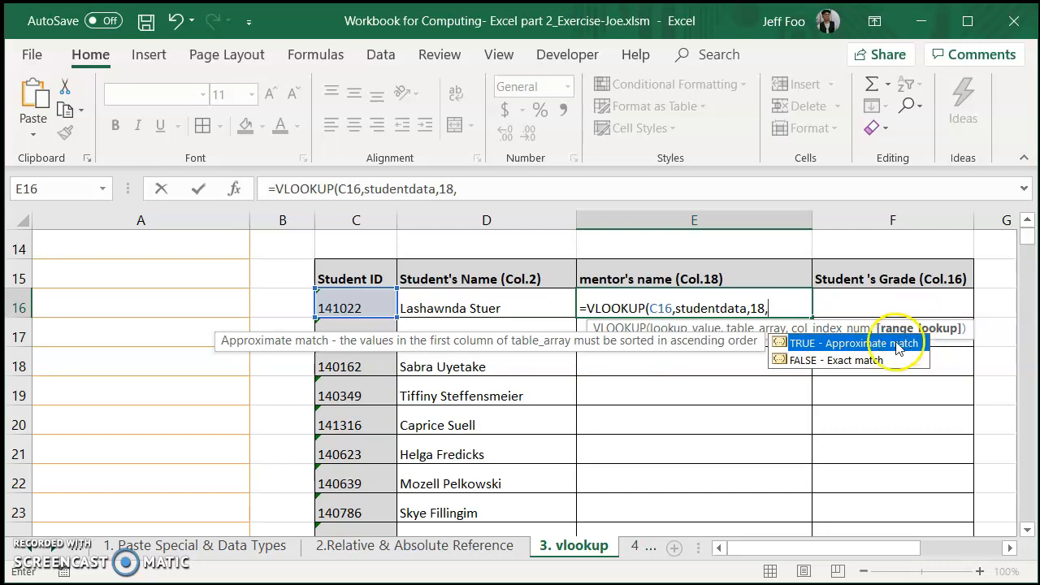
left_click(848, 363)
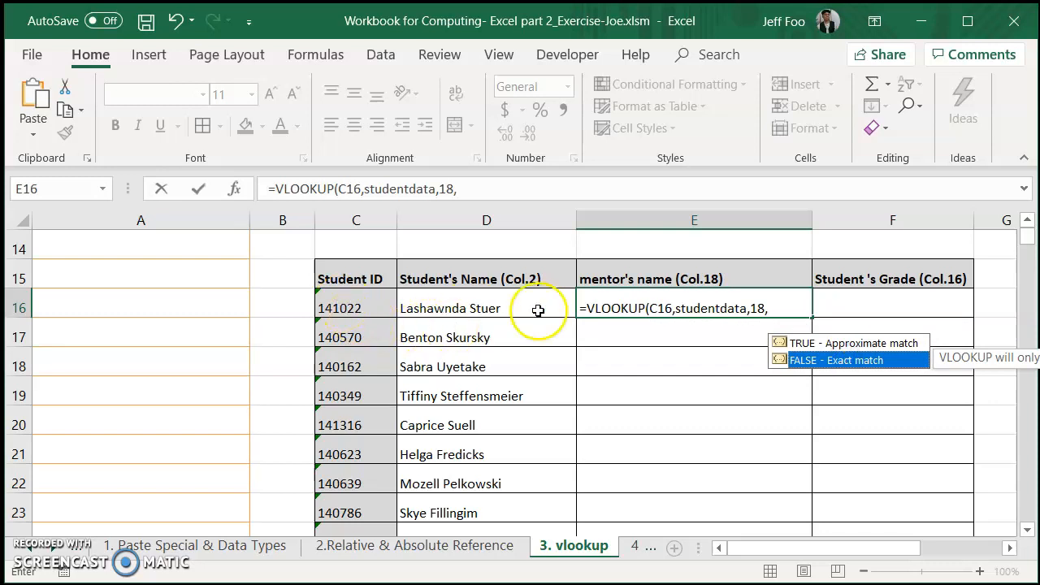
double_click(807, 357)
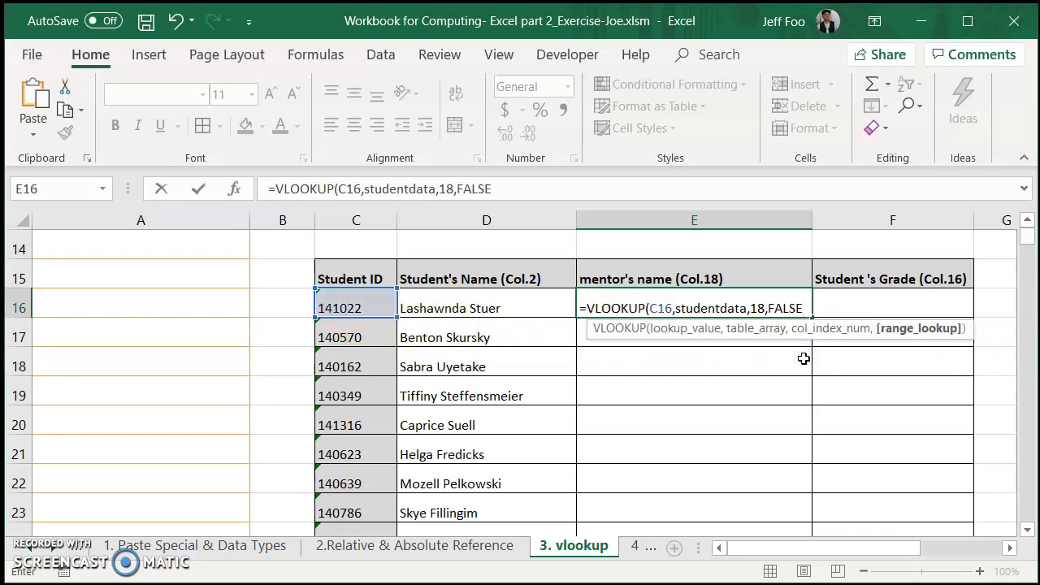
key("Return")
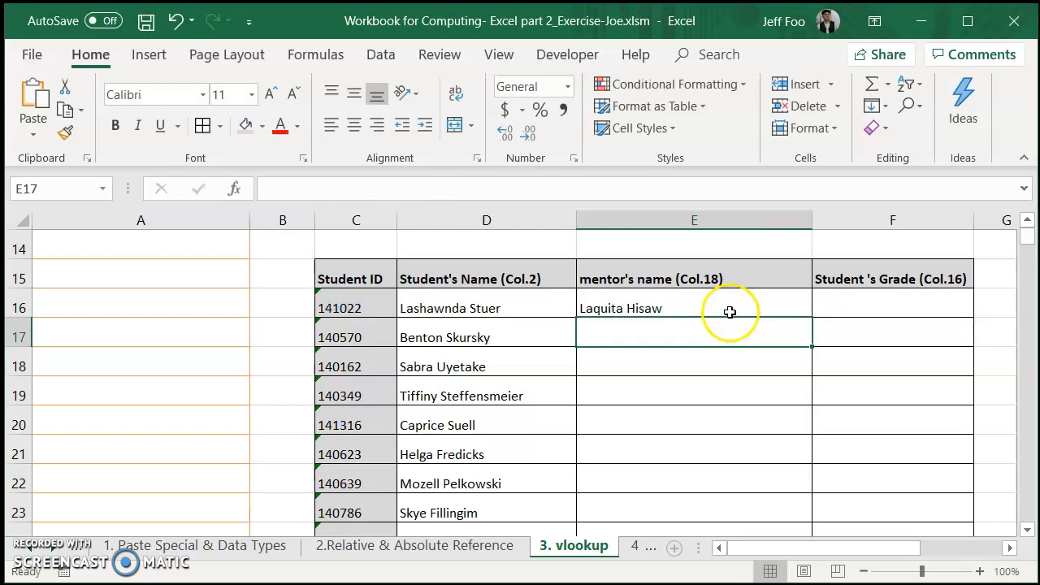
- Fill the mentor name formula from E16 down to E35 and review the filled column
left_click(730, 312)
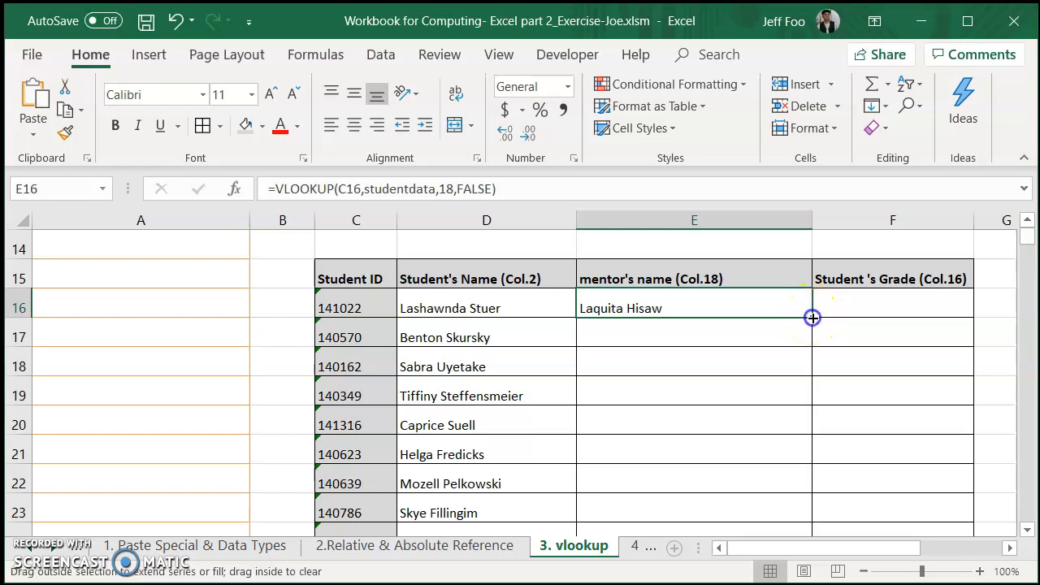
double_click(813, 318)
scroll(780, 366, "down", 3)
scroll(777, 374, "down", 3)
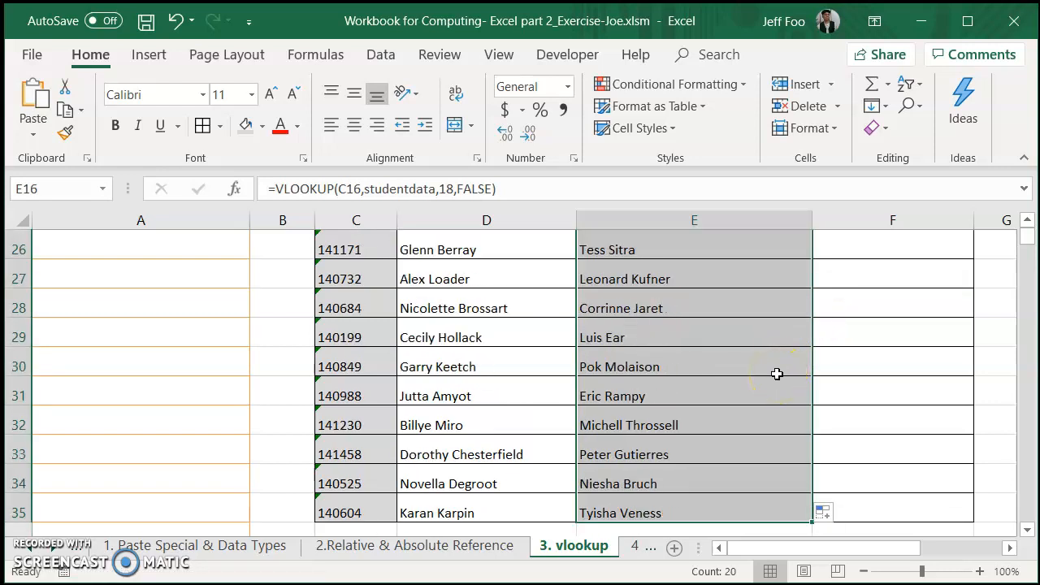
scroll(777, 374, "up", 2)
scroll(777, 374, "up", 5)
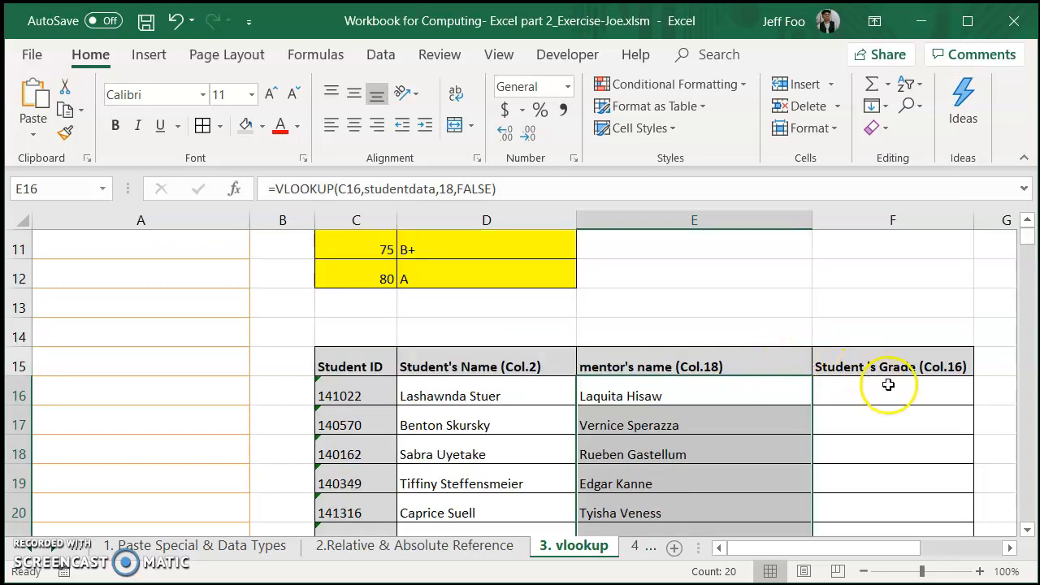
- Enter the formula =VLOOKUP(C16,studentdata,16,FALSE) in F16 to look up the first student's grade by exact match
left_click(888, 385)
type("=VL")
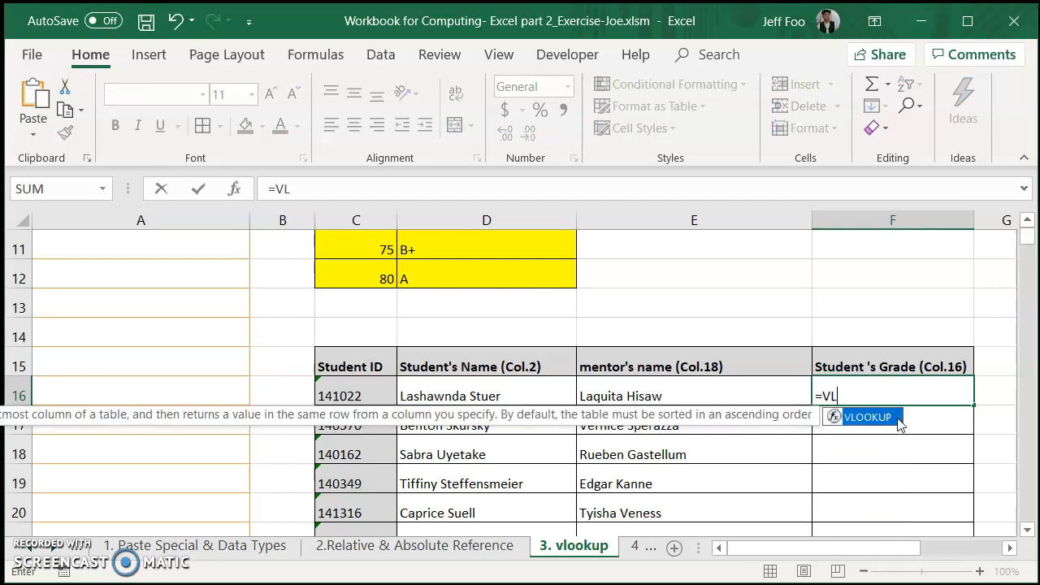
type("OOKUP(")
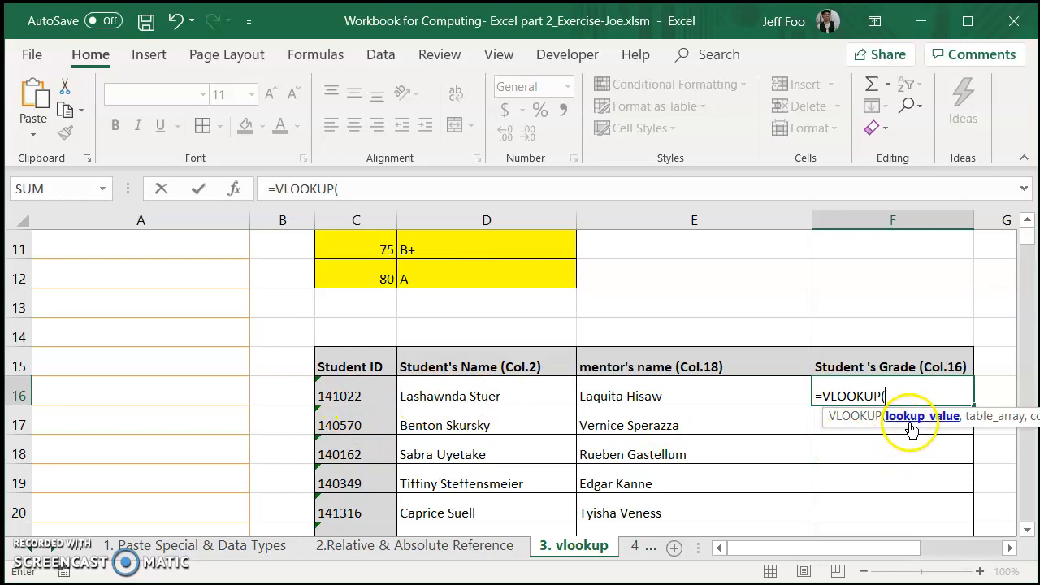
left_click(355, 396)
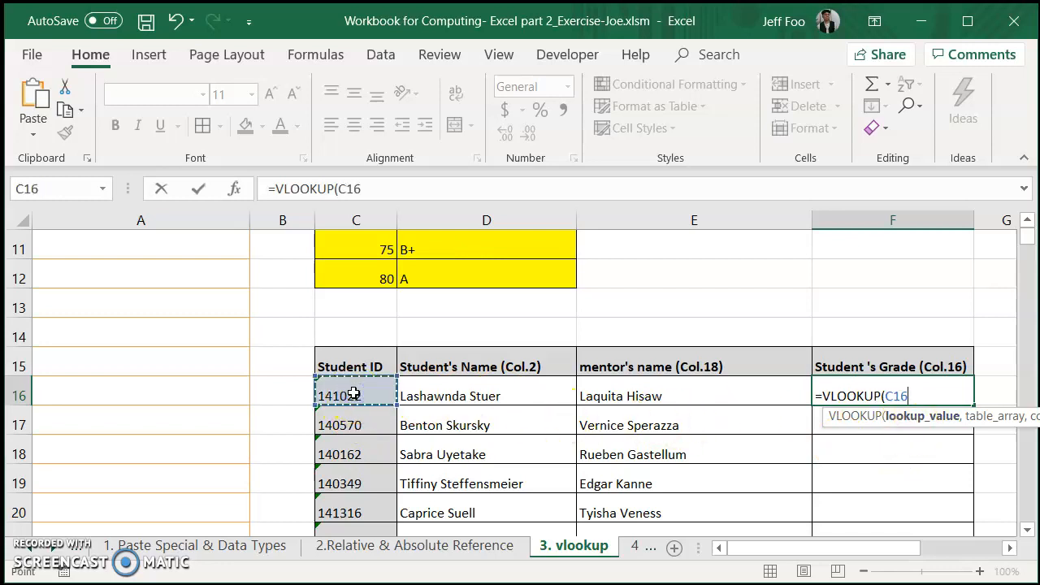
type(",")
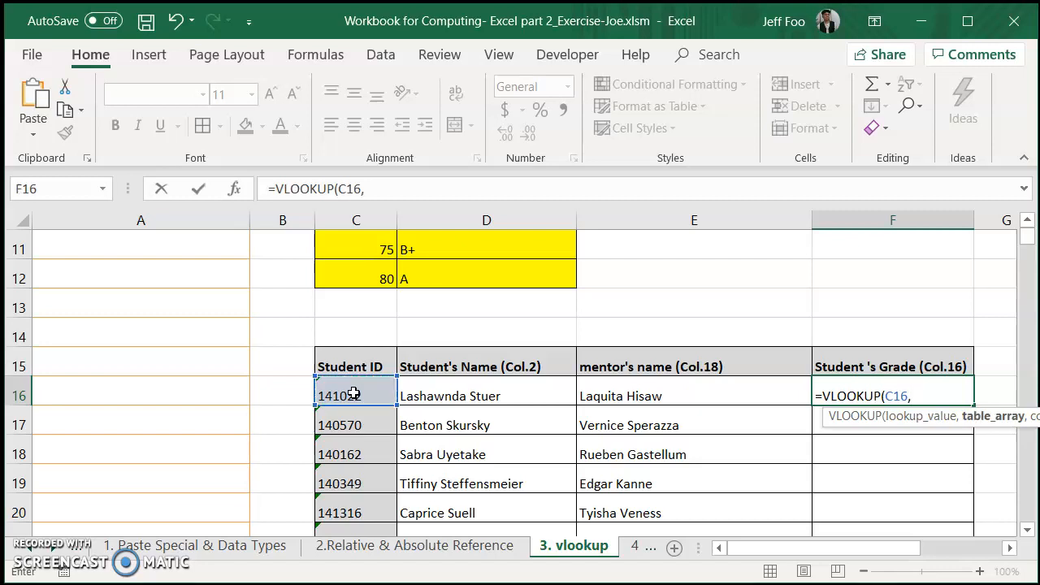
type("student")
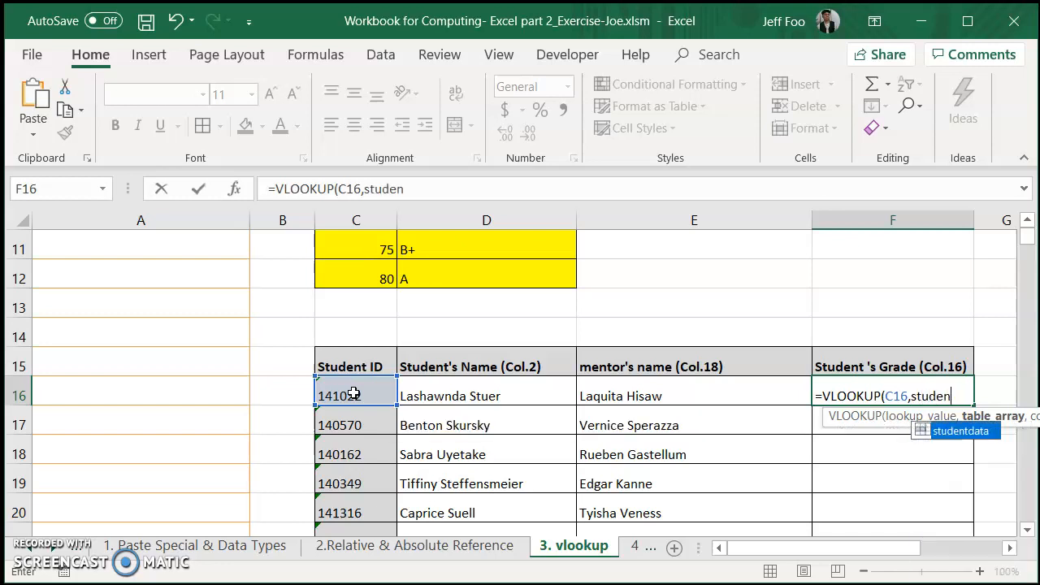
double_click(971, 433)
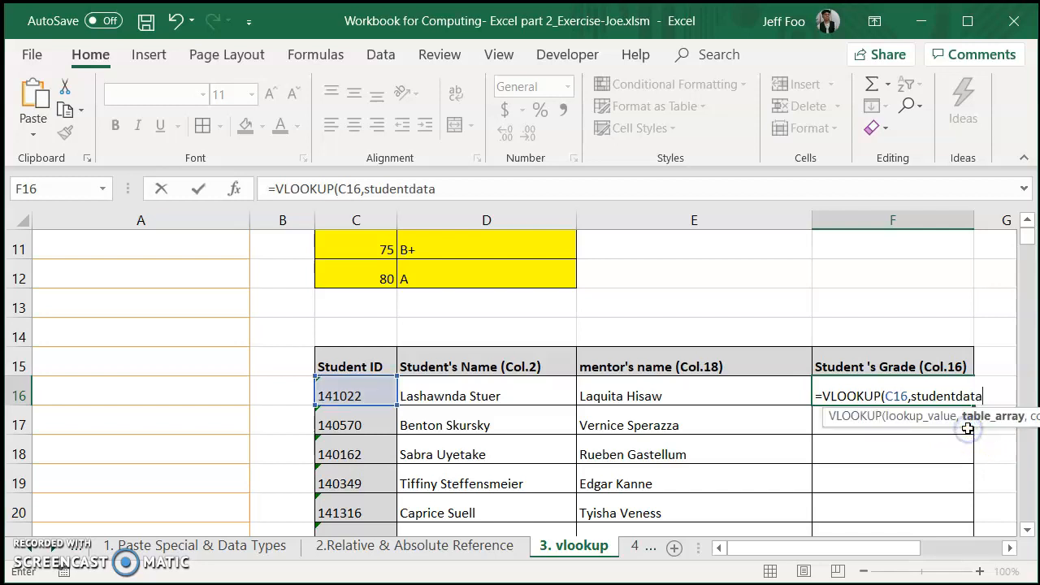
type(",")
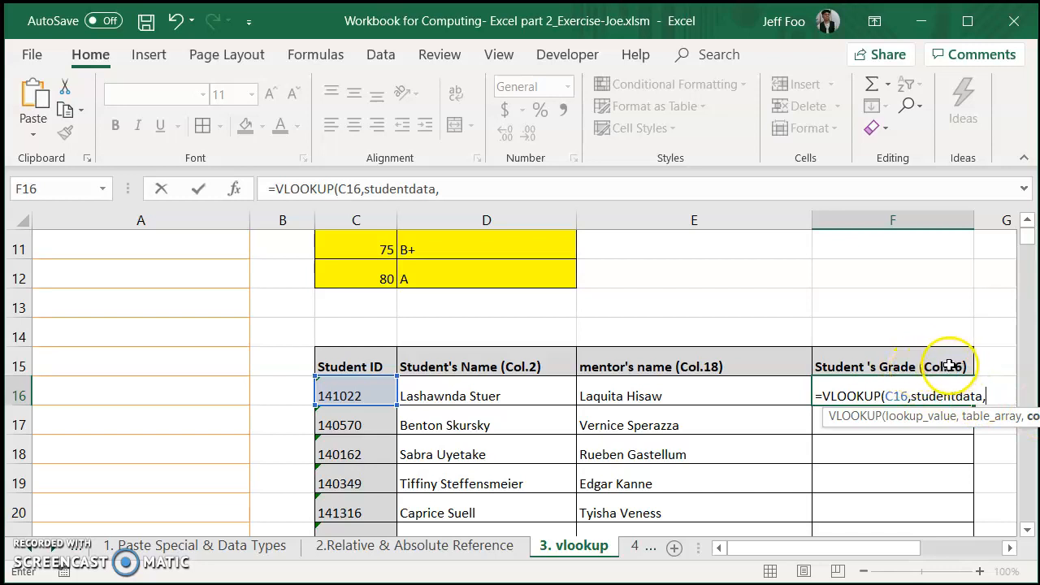
type("16,")
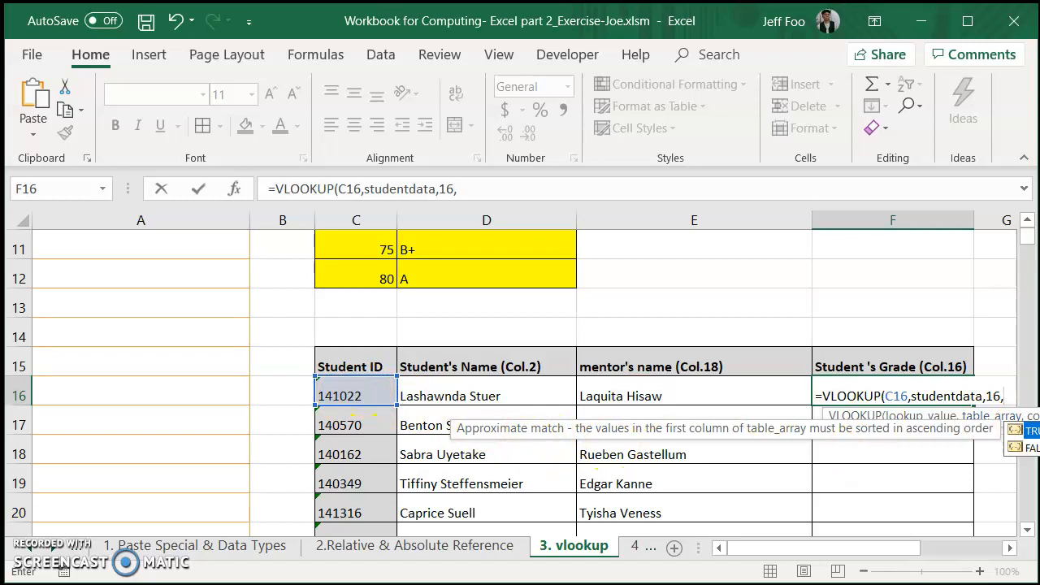
key("Down")
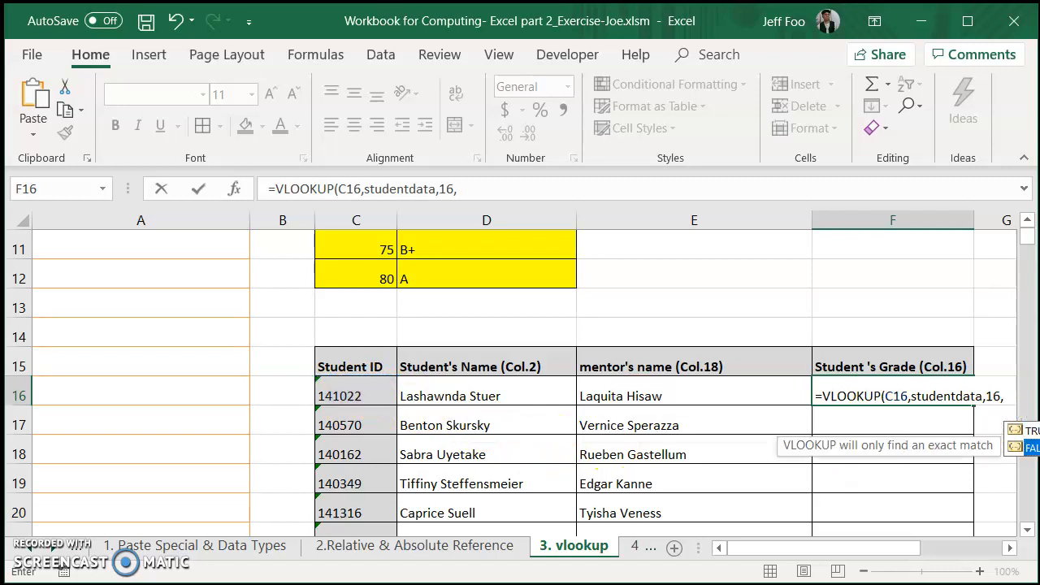
key("Tab")
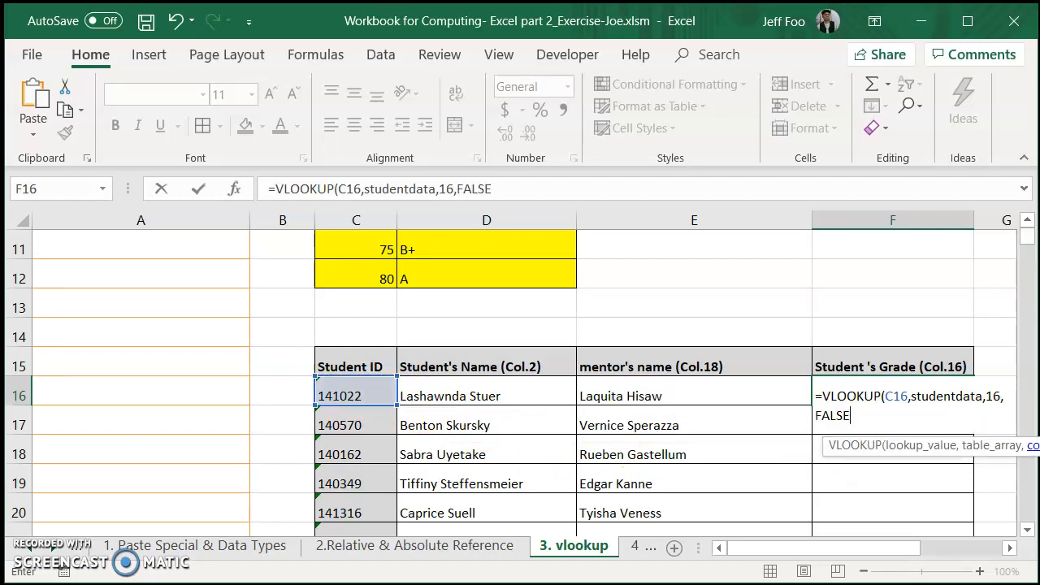
key("Return")
- Fill the student grade formula from F16 down to F35 and review the filled column
left_click(920, 390)
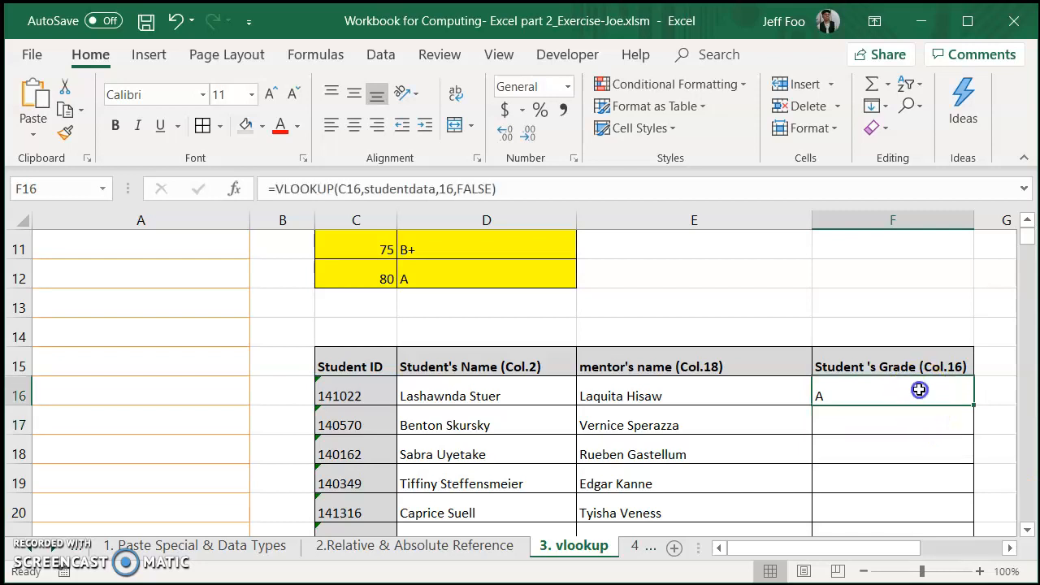
double_click(975, 406)
scroll(917, 444, "down", 8)
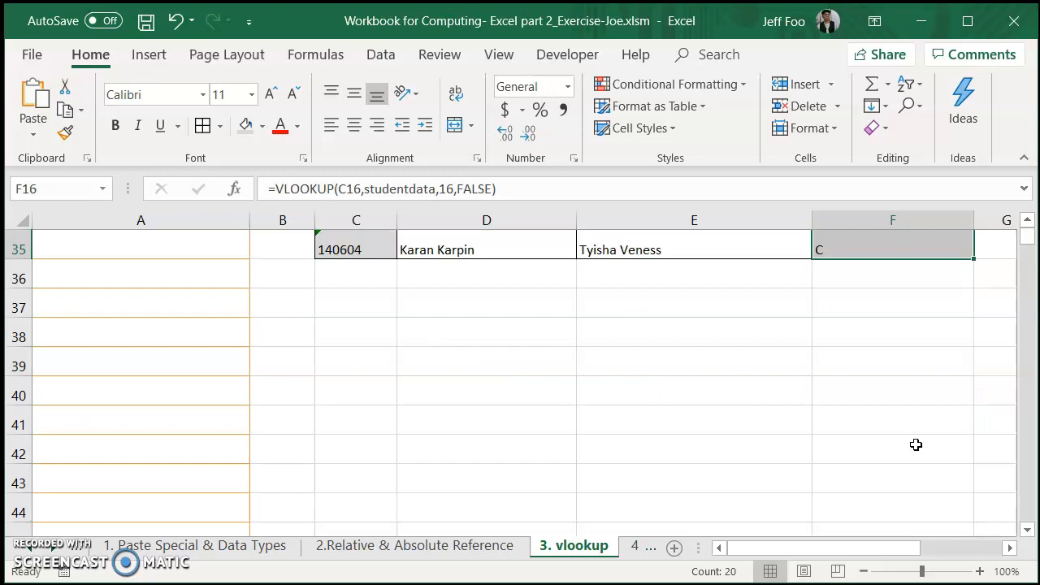
scroll(917, 444, "up", 7)
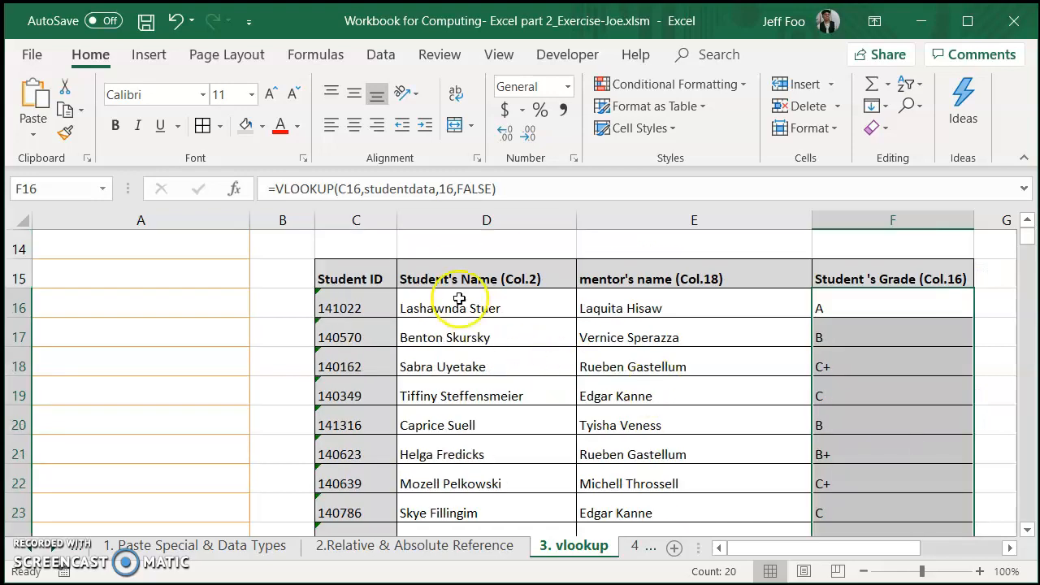
- Review the grade cut-offs and lookup results, and inspect the Letter Grade formula in R6 on the Paste Special & Data Types sheet
left_click(460, 283)
scroll(447, 280, "up", 3)
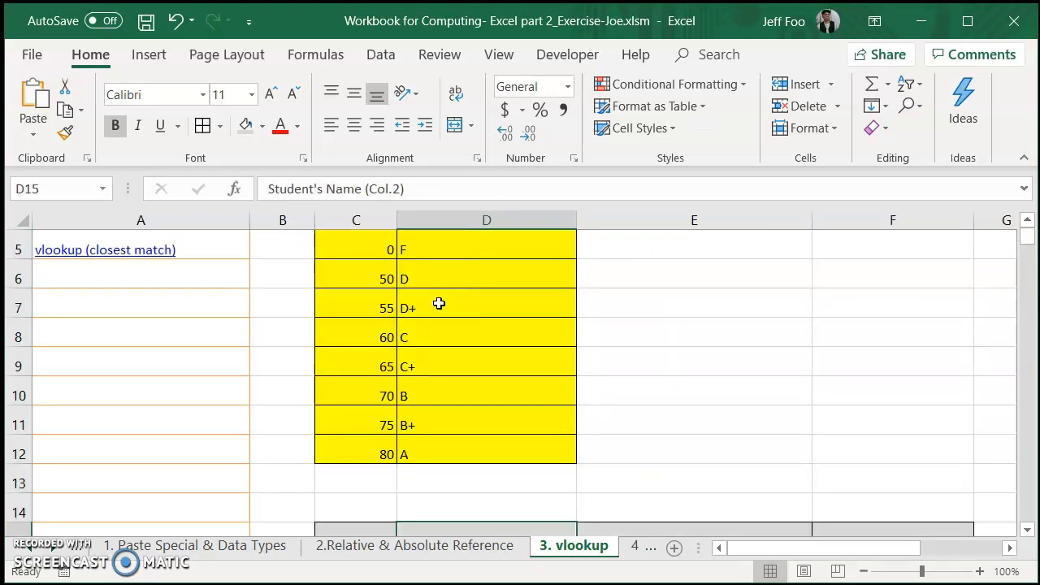
scroll(439, 303, "up", 1)
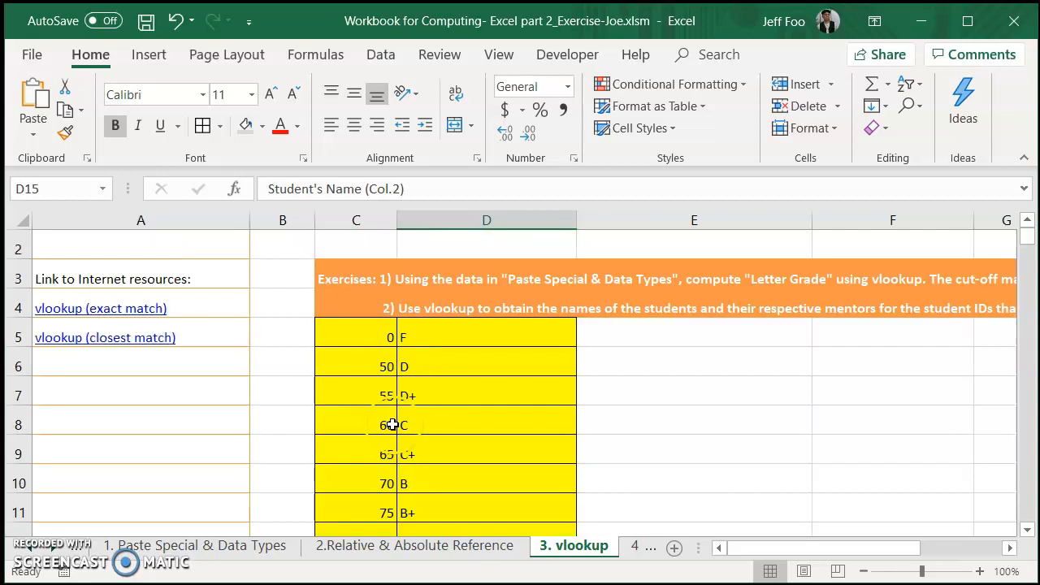
scroll(538, 487, "down", 4)
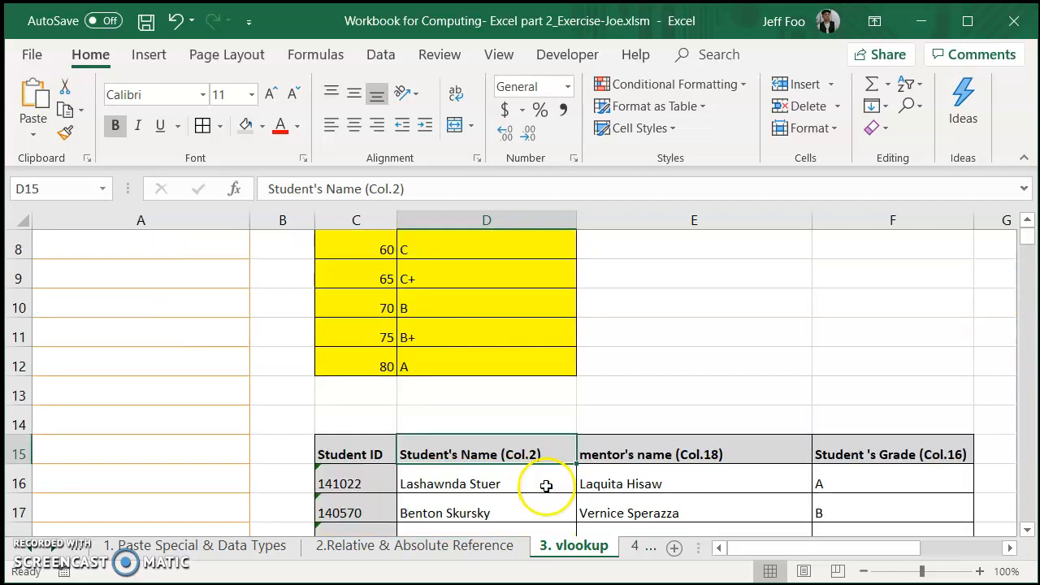
left_click_drag(504, 309, 839, 431)
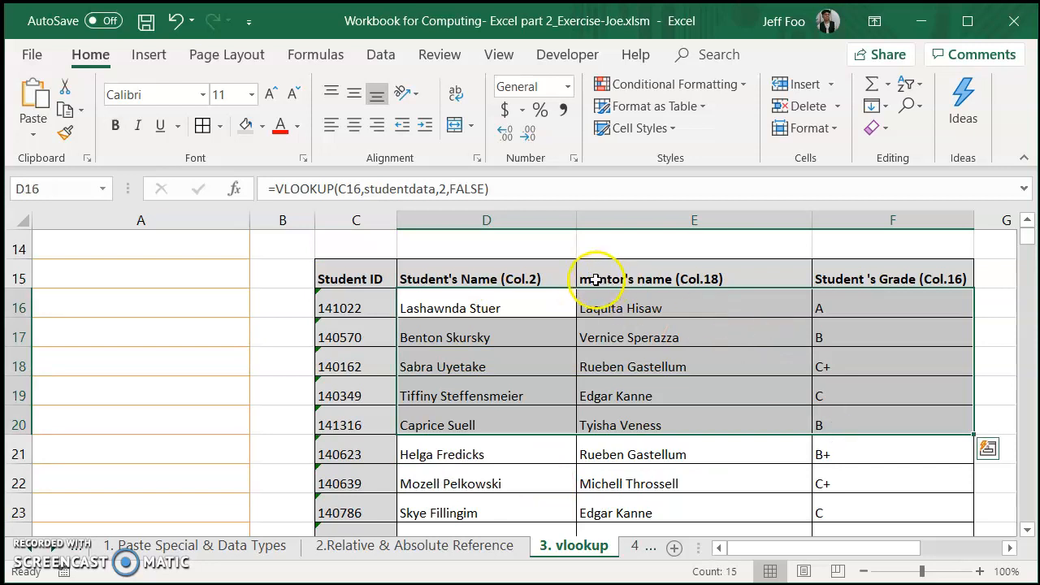
left_click(542, 301)
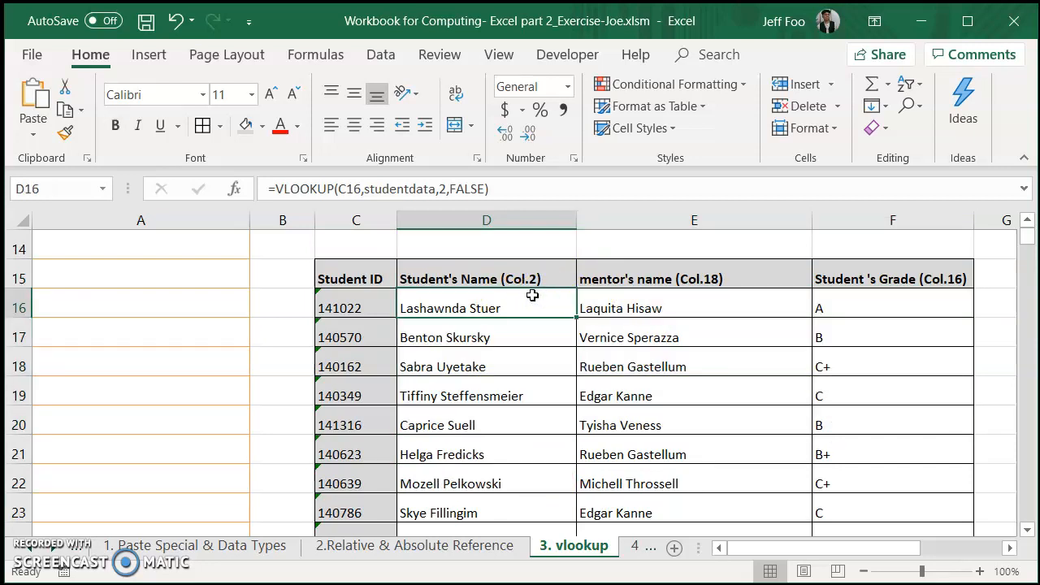
left_click(252, 546)
left_click(567, 395)
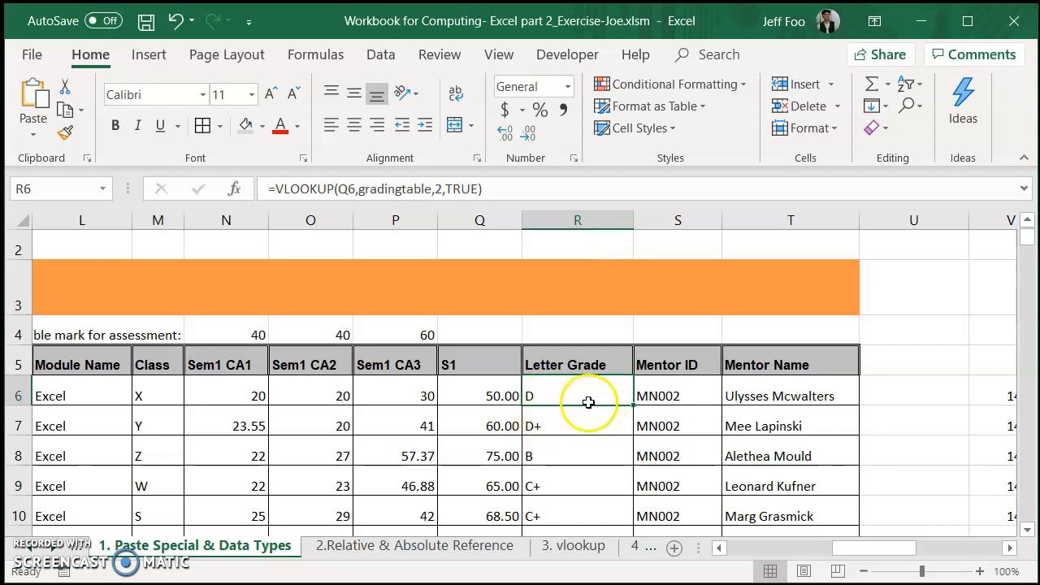
- Show the S1 mark in Q7 with four decimal places to examine its unrounded value, and restore it to two decimals
left_click(470, 426)
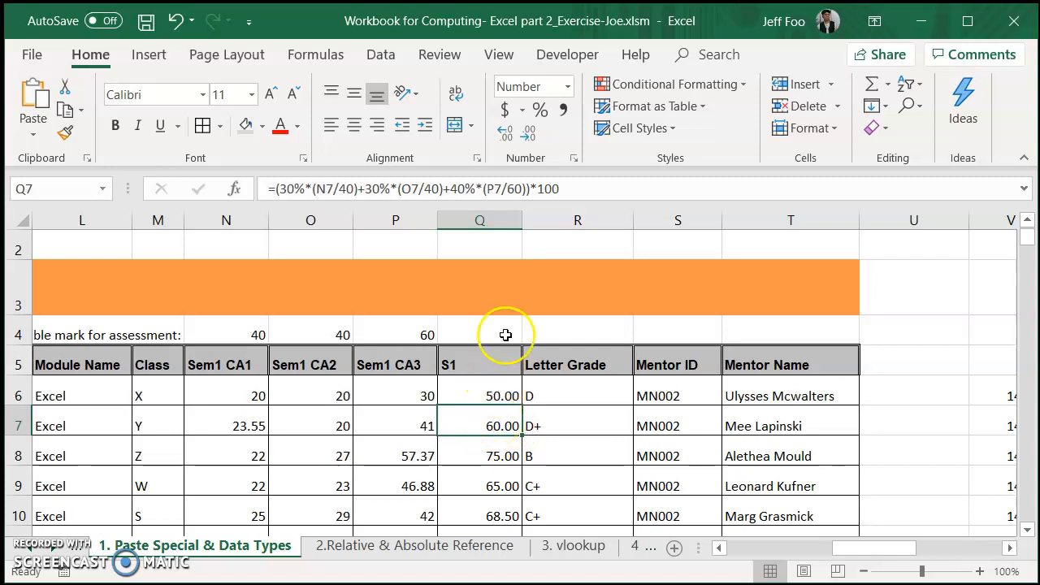
left_click(510, 139)
left_click(511, 140)
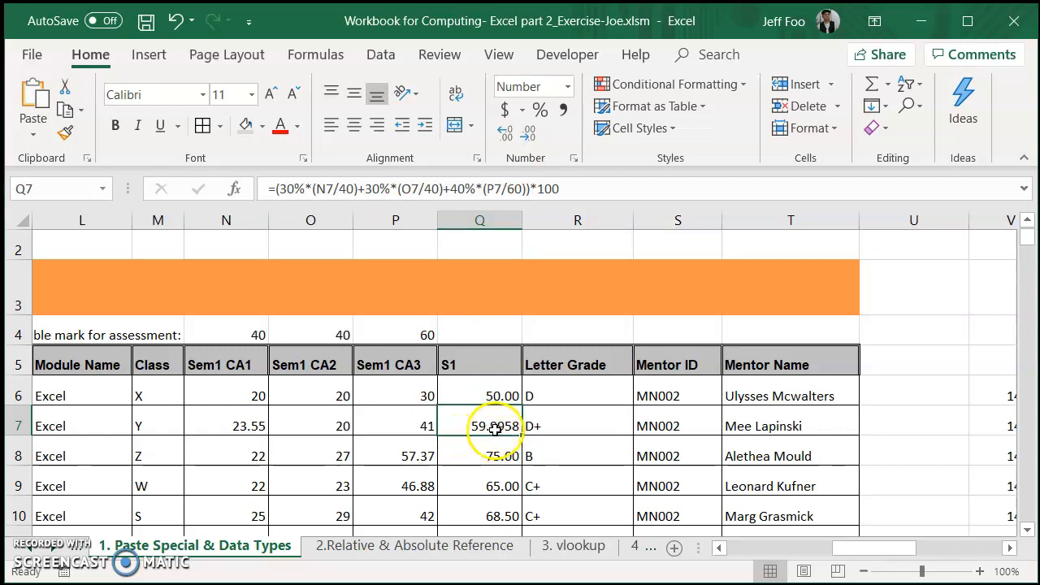
left_click(530, 133)
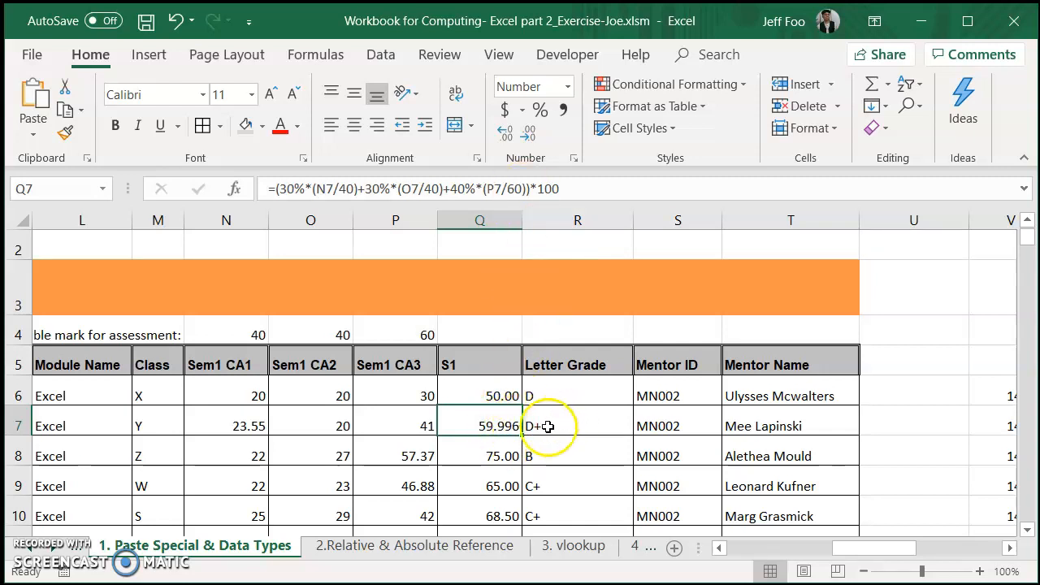
left_click(505, 133)
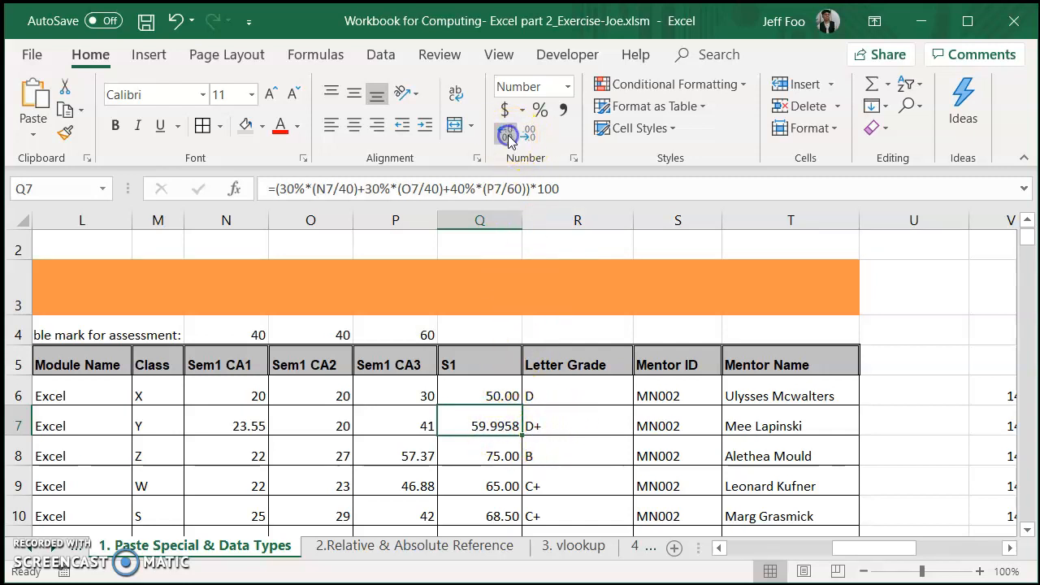
left_click(528, 138)
left_click(528, 138)
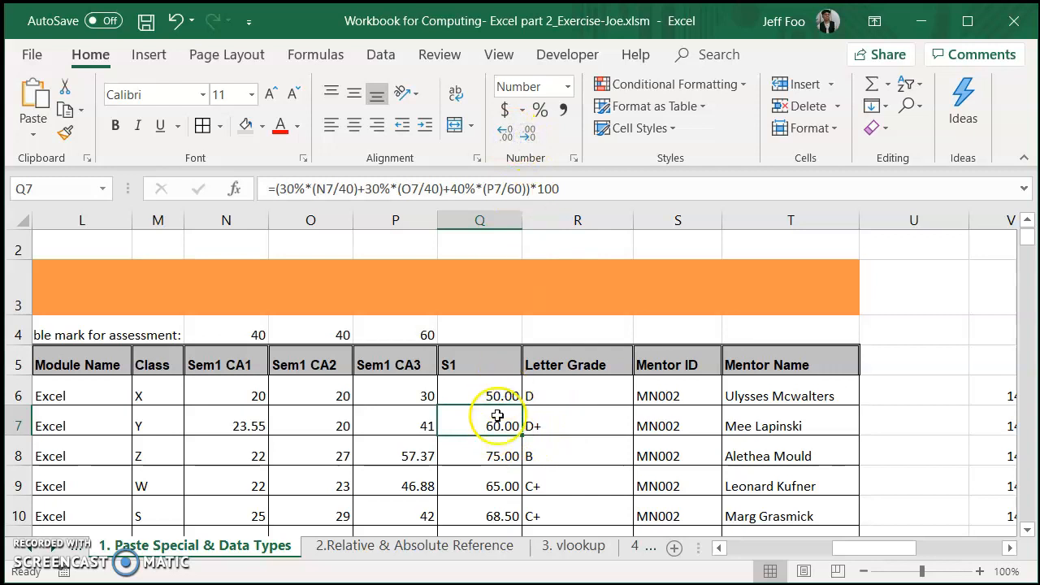